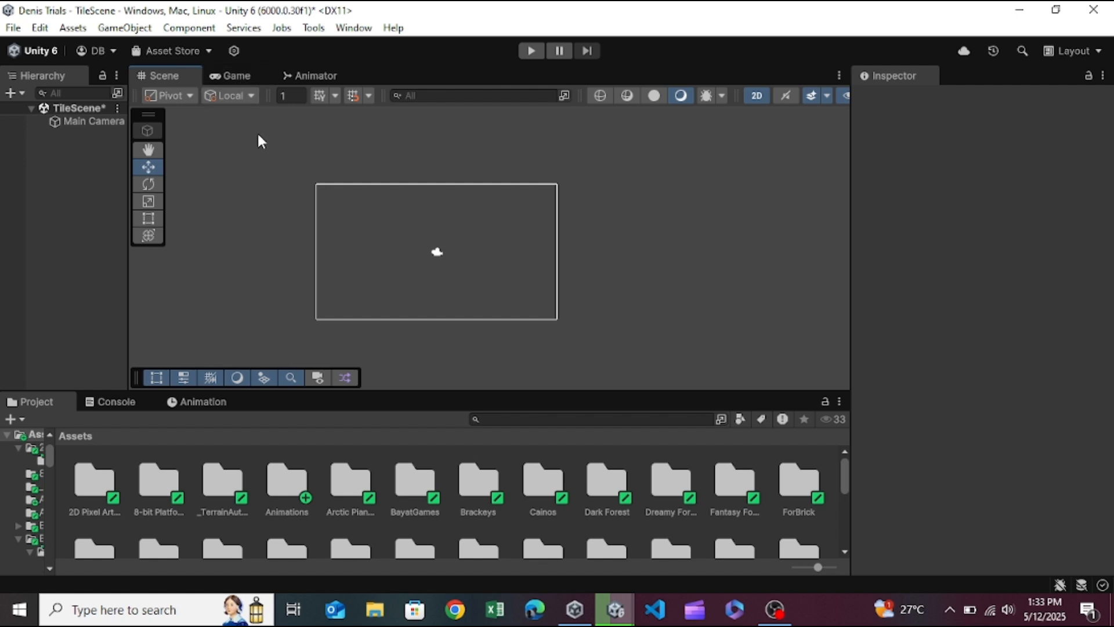
Add a rectangular tilemap to the scene and name it GroundTiles
{"action": "right_click", "coordinate": [74, 154]}
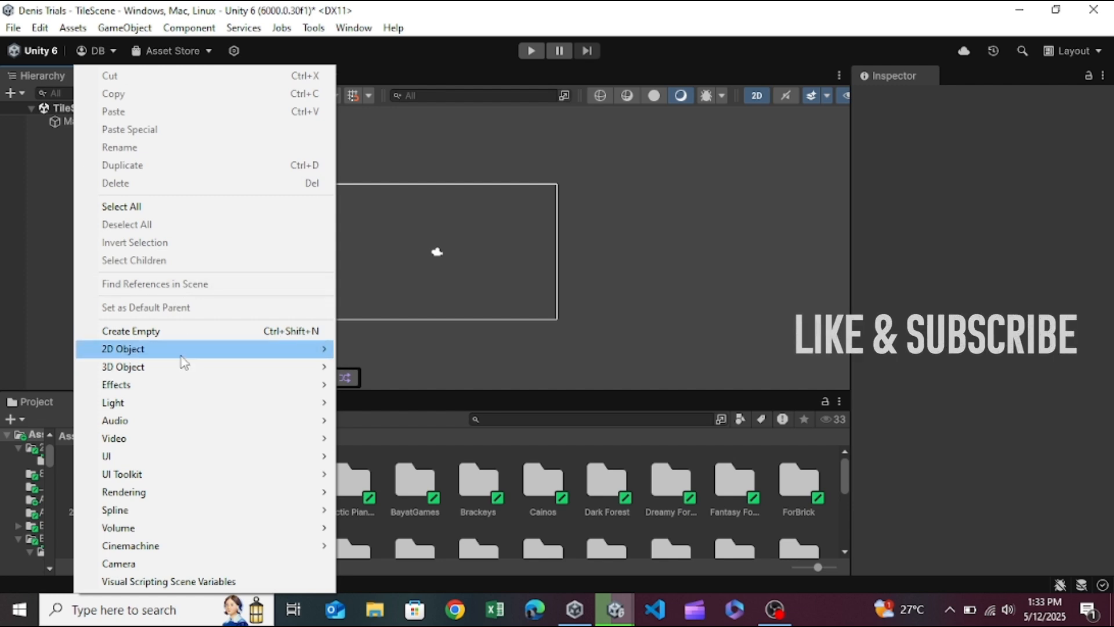
{"action": "mouse_move", "coordinate": [181, 356]}
{"action": "mouse_move", "coordinate": [441, 388]}
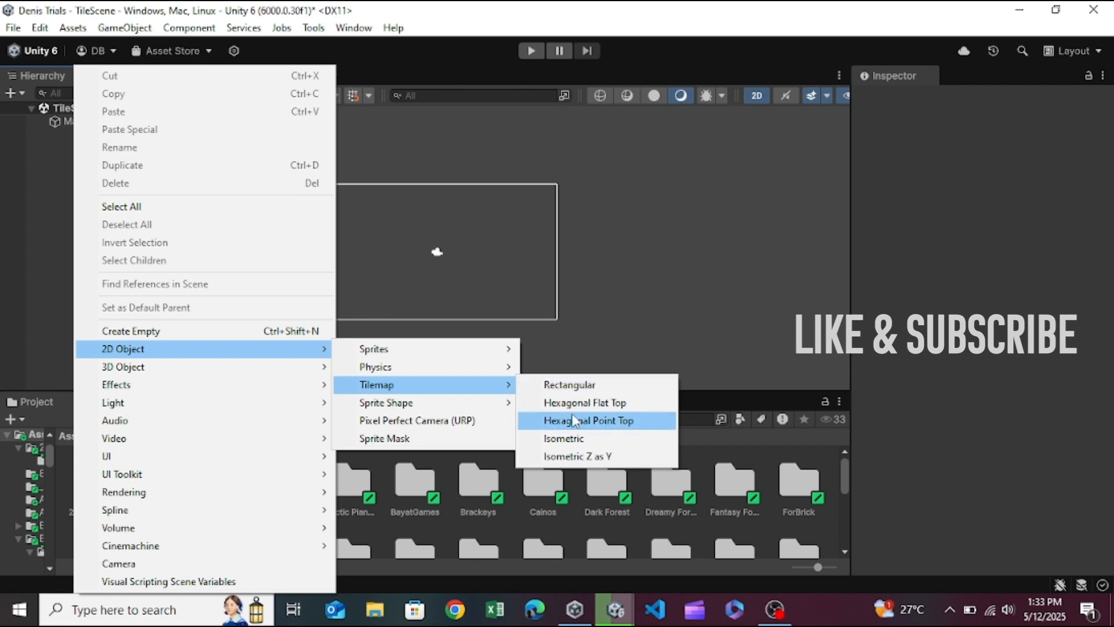
{"action": "left_click", "coordinate": [593, 385]}
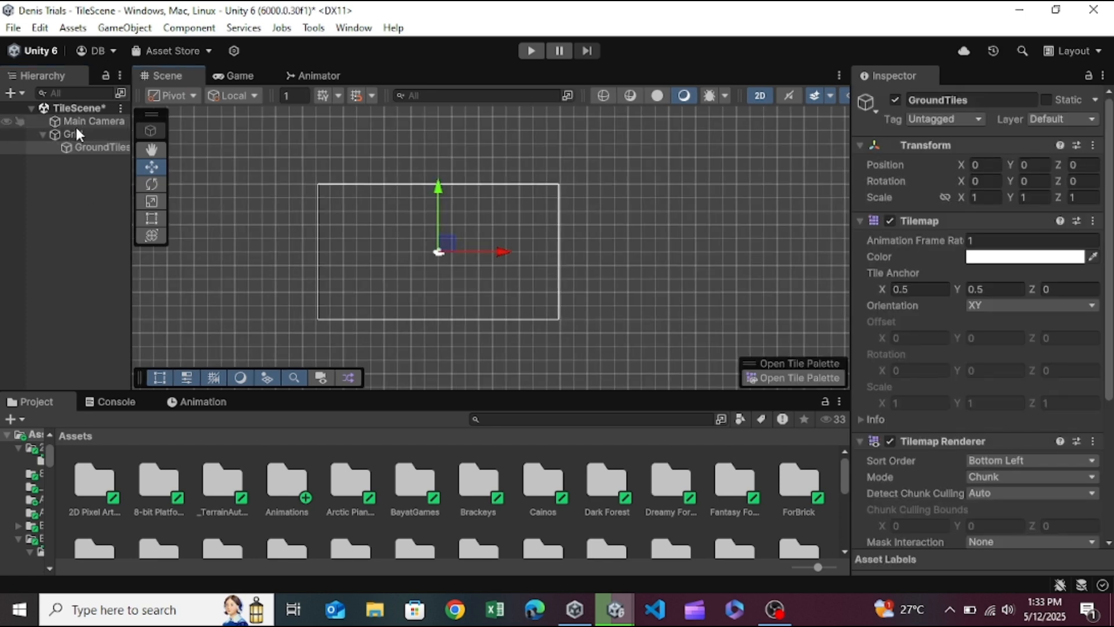
Inspect the Grid object's cells in the scene, switching the object off and on again to compare
{"action": "left_click", "coordinate": [76, 133]}
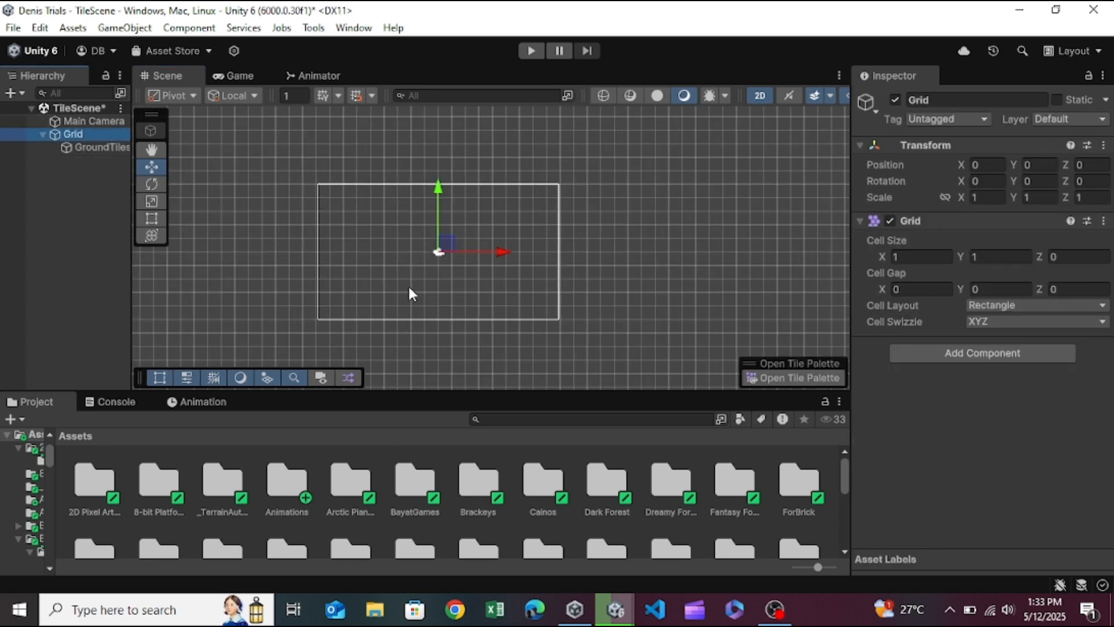
{"action": "scroll", "coordinate": [499, 250], "scroll_direction": "up", "scroll_amount": 5}
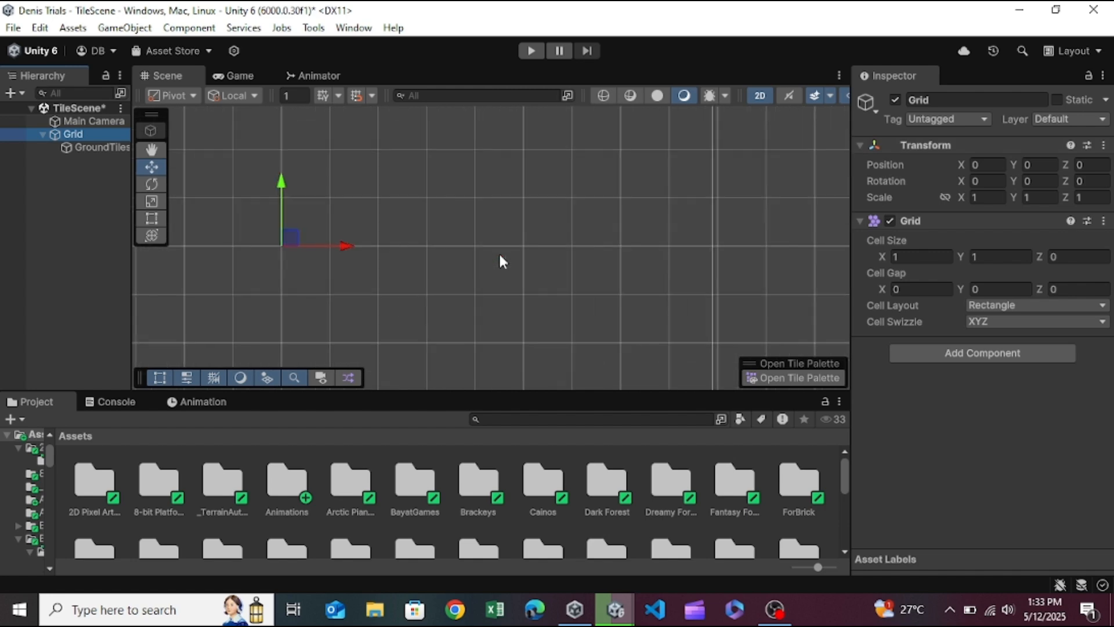
{"action": "left_click", "coordinate": [896, 99]}
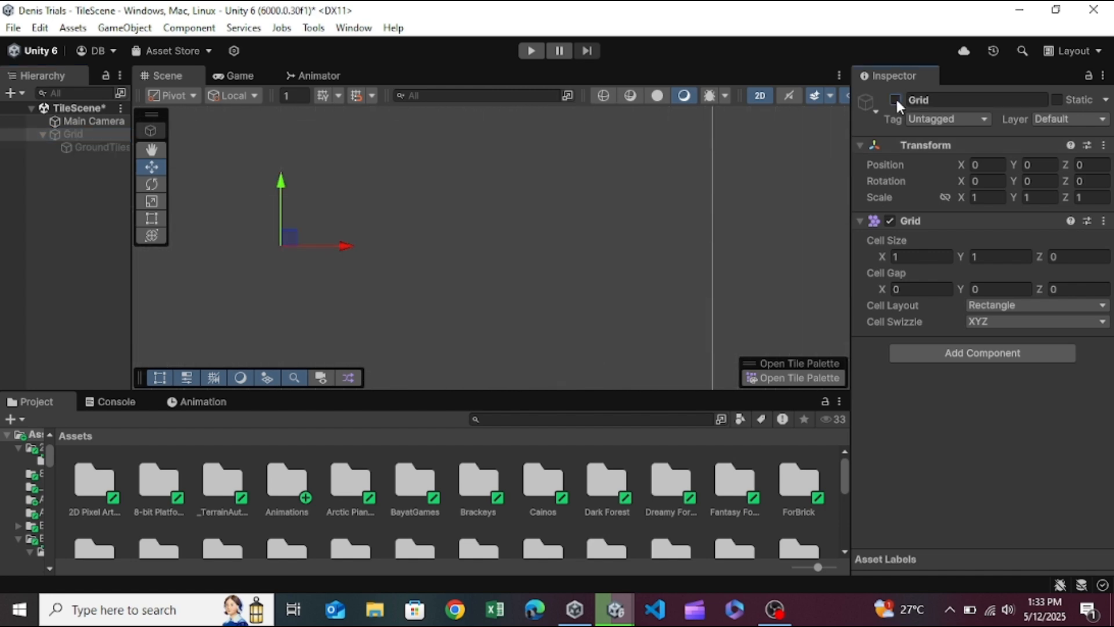
{"action": "left_click", "coordinate": [896, 99]}
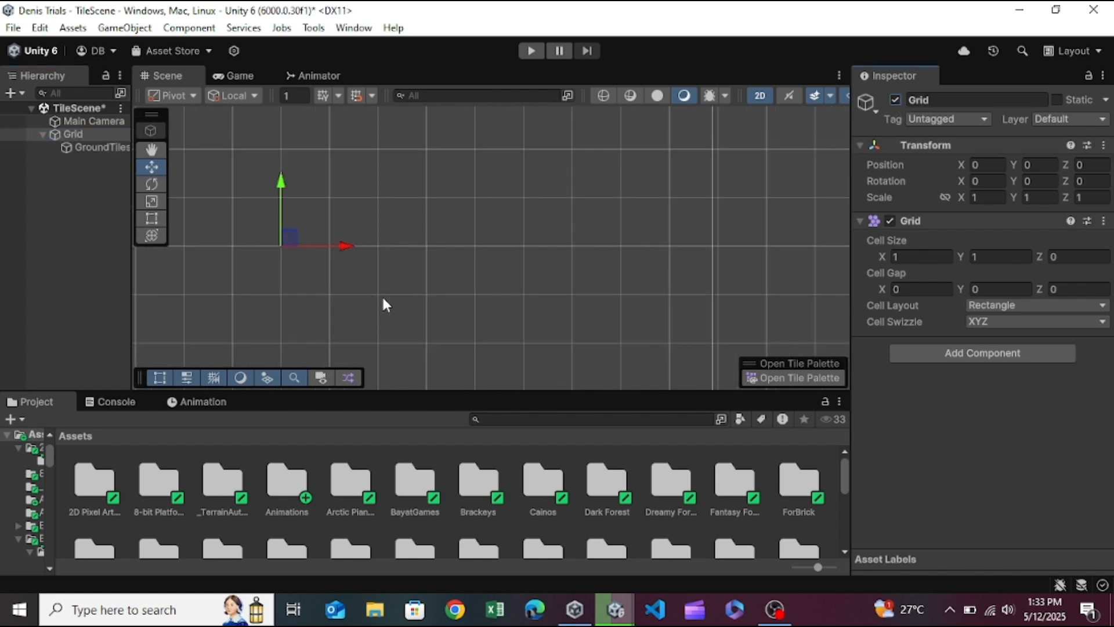
{"action": "scroll", "coordinate": [382, 294], "scroll_direction": "down", "scroll_amount": 5}
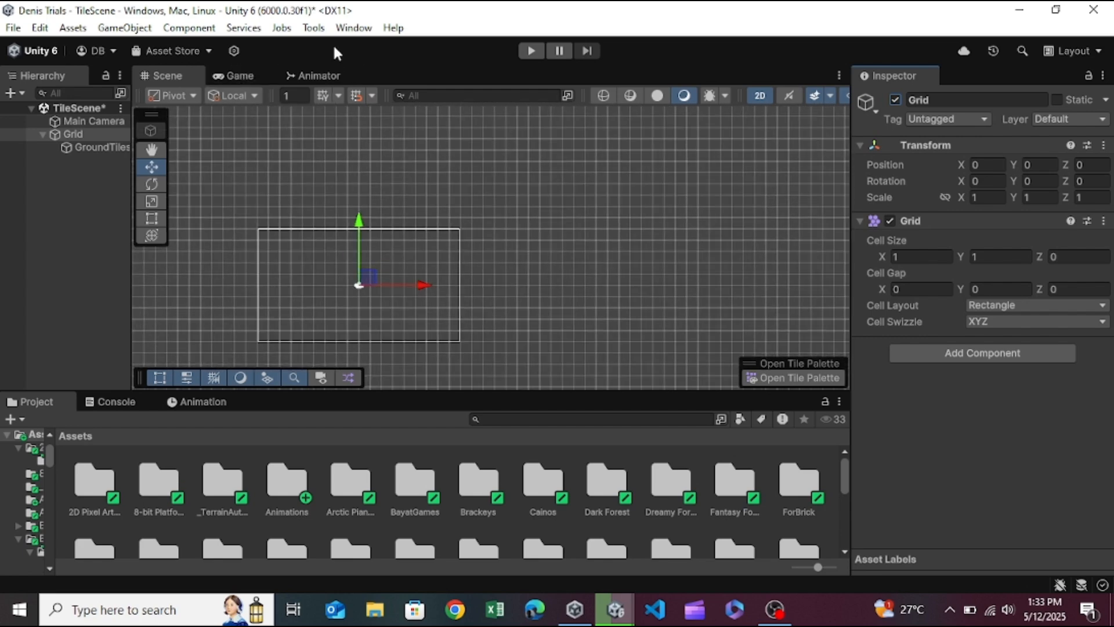
Open the Tile Palette window and dock it beside the Inspector
{"action": "left_click", "coordinate": [353, 28]}
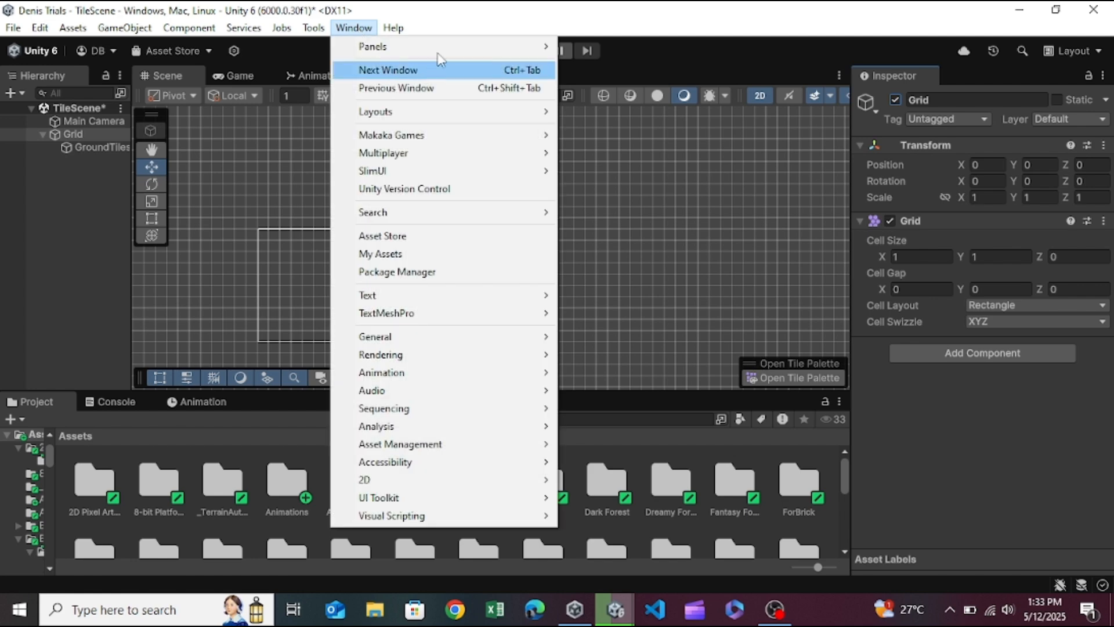
{"action": "mouse_move", "coordinate": [448, 50]}
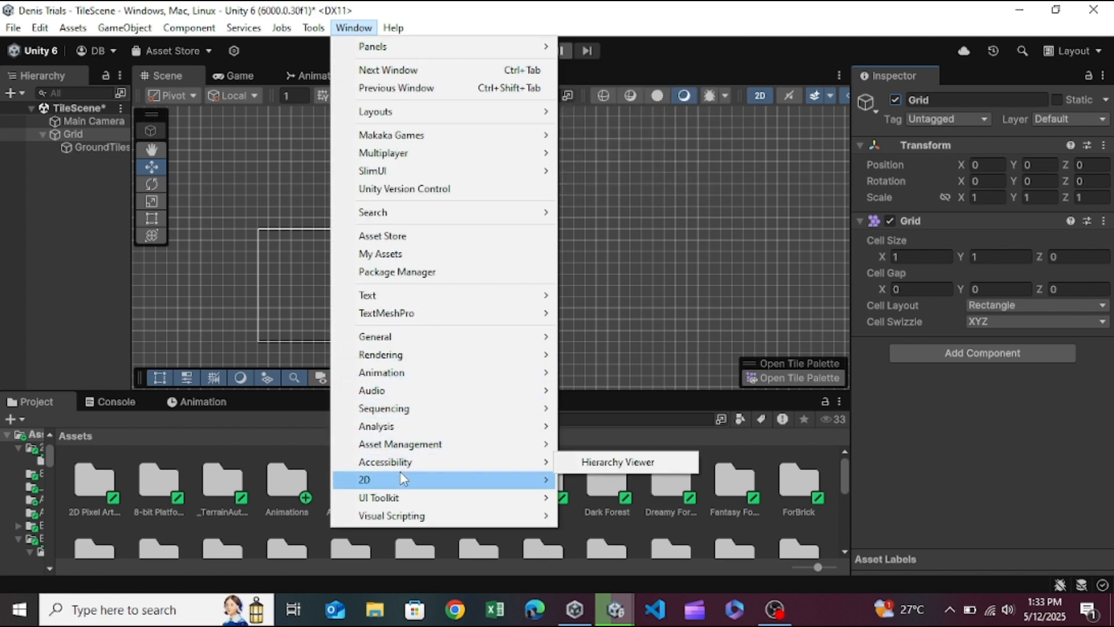
{"action": "mouse_move", "coordinate": [400, 477]}
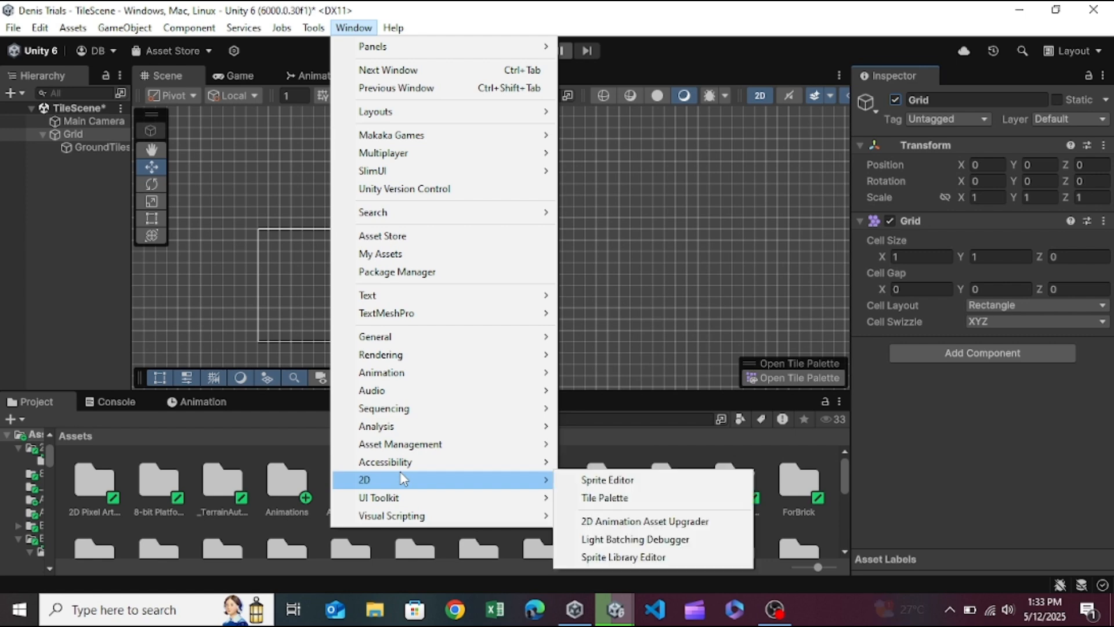
{"action": "left_click", "coordinate": [619, 497]}
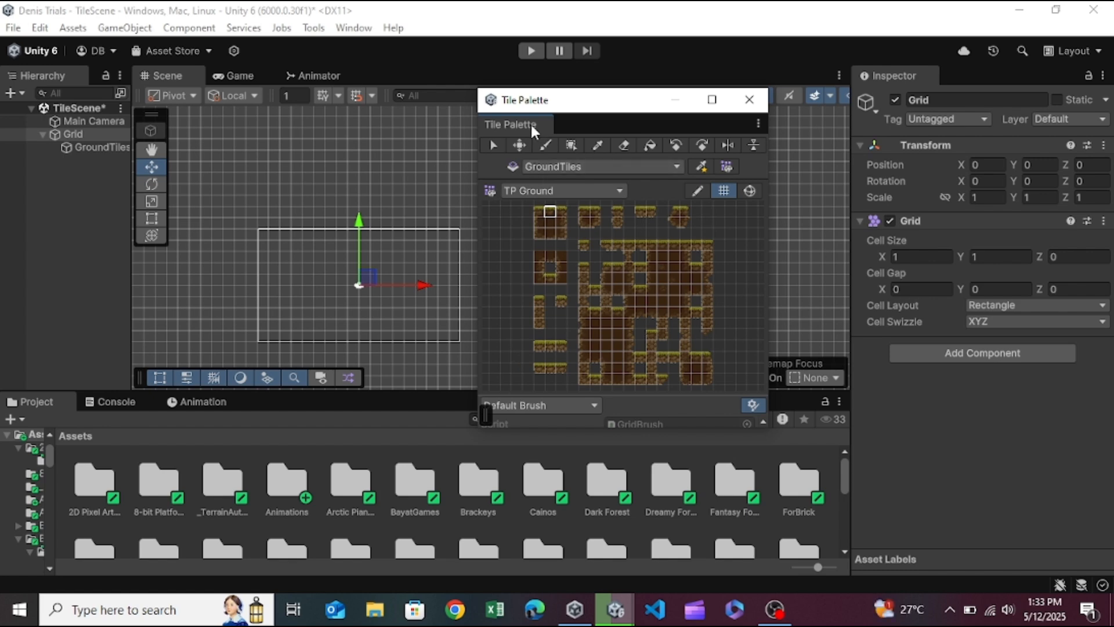
{"action": "left_click_drag", "start_coordinate": [530, 123], "coordinate": [963, 89]}
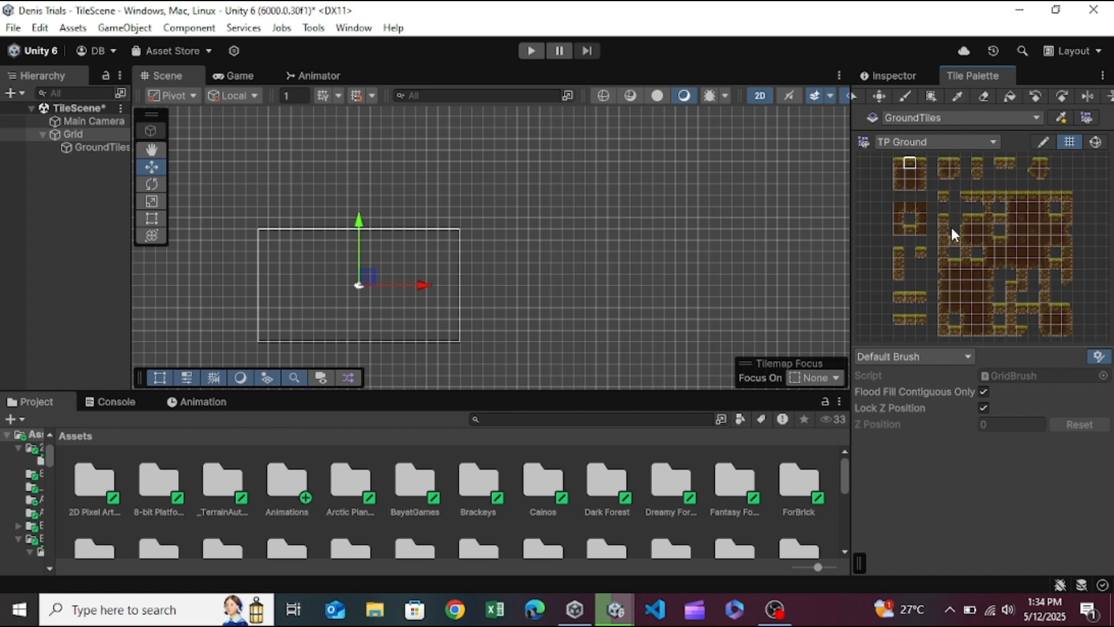
Create a new tile palette named "GroundTiles Palette" with a Rectangle grid and Automatic cell size
{"action": "scroll", "coordinate": [950, 203], "scroll_direction": "up", "scroll_amount": 5}
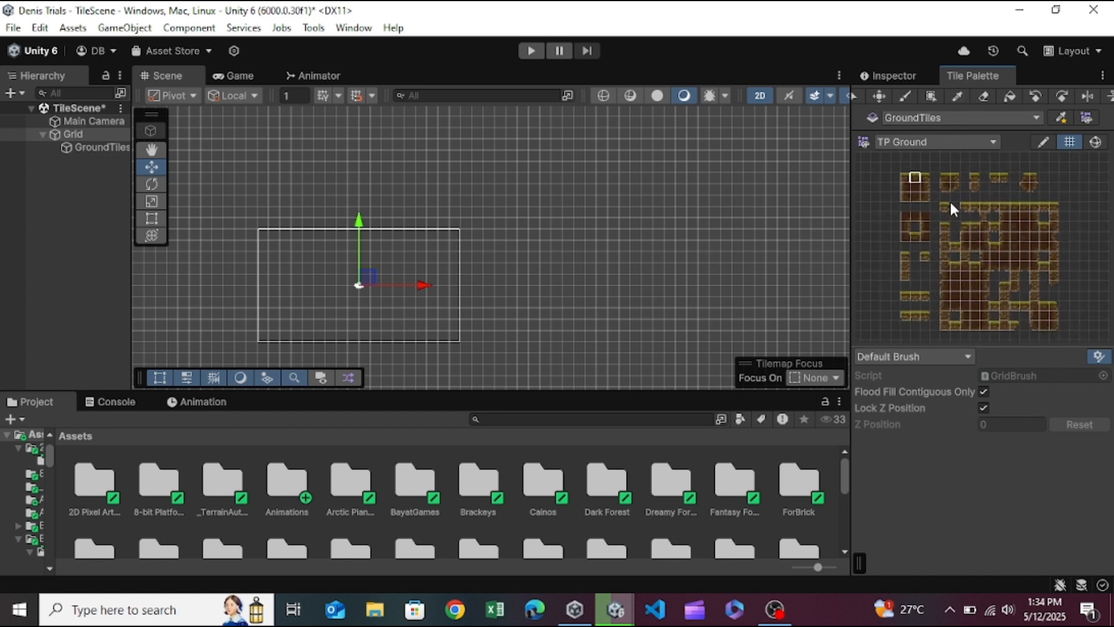
{"action": "scroll", "coordinate": [950, 203], "scroll_direction": "up", "scroll_amount": 2}
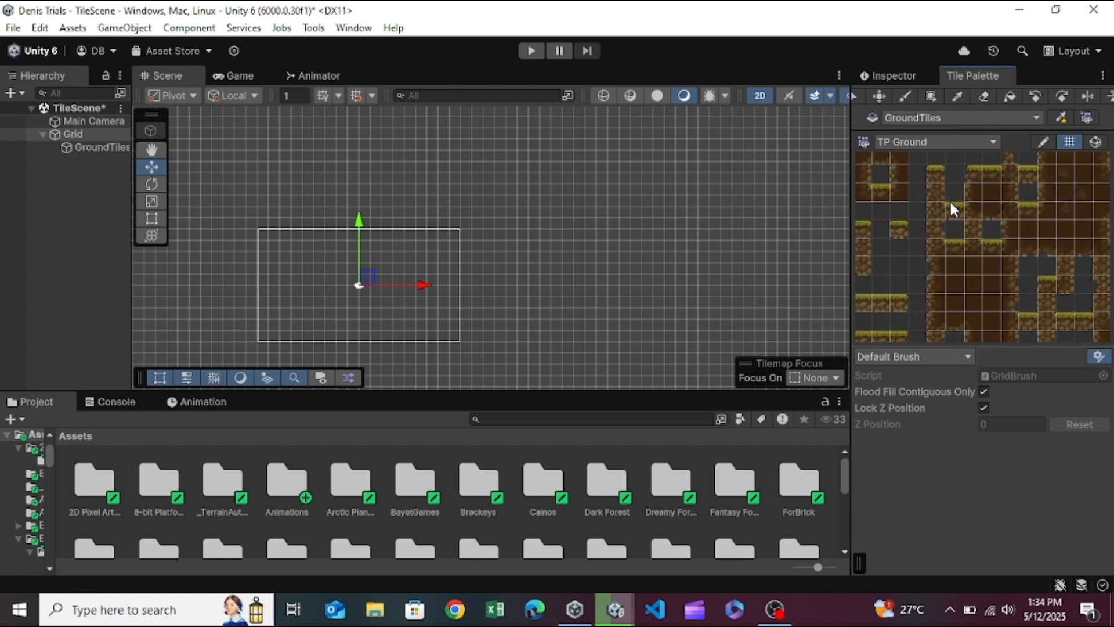
{"action": "scroll", "coordinate": [950, 203], "scroll_direction": "down", "scroll_amount": 4}
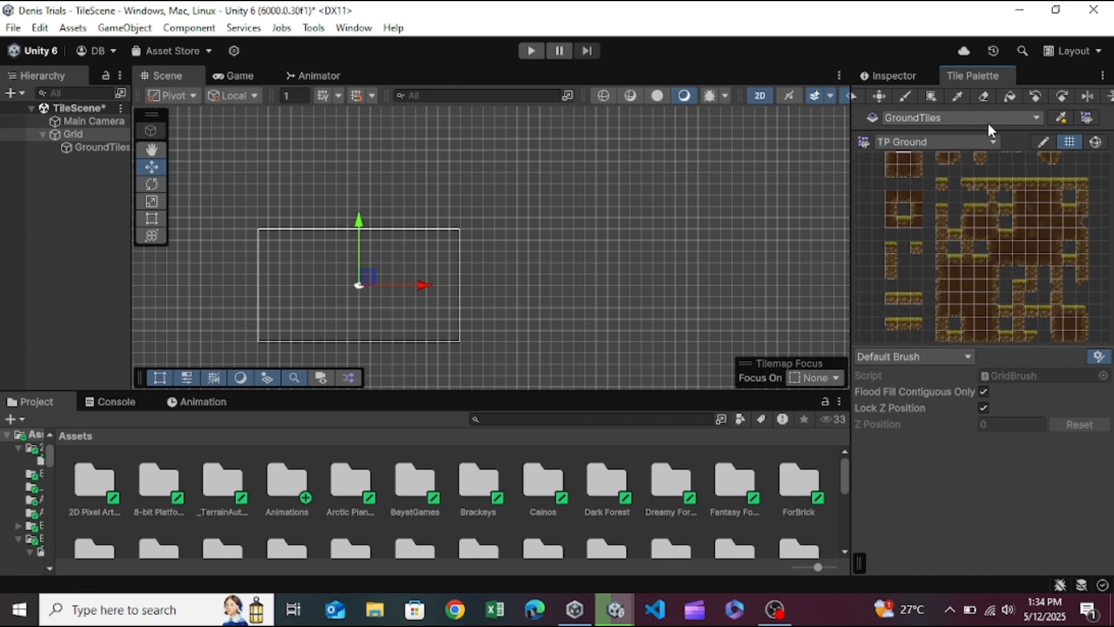
{"action": "left_click", "coordinate": [994, 141]}
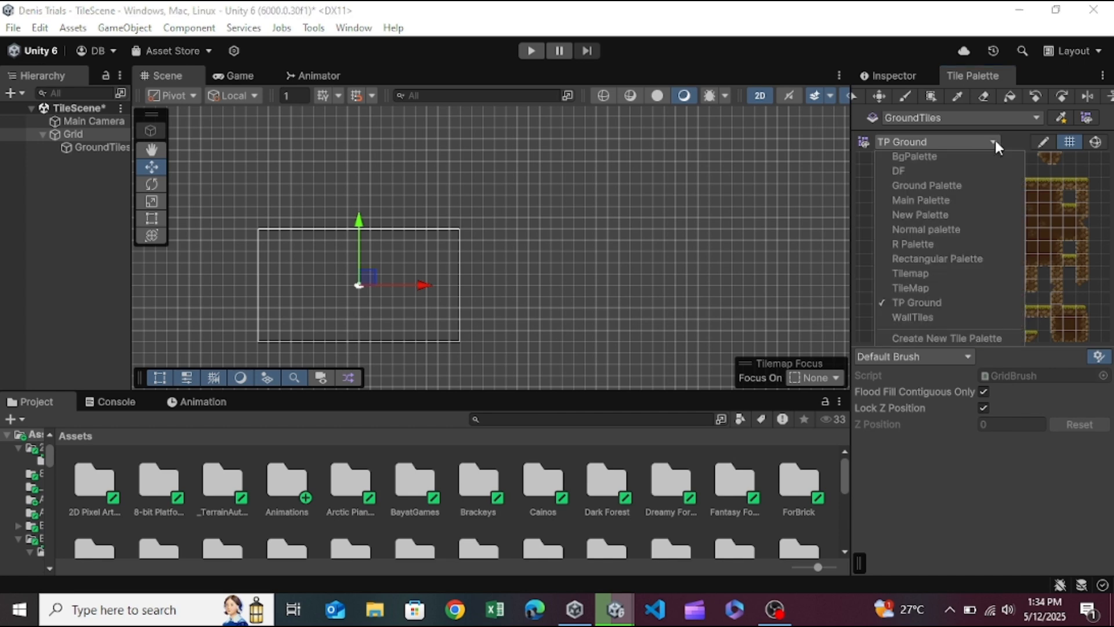
{"action": "left_click", "coordinate": [958, 339]}
{"action": "type", "text": "GroundTiles Palette"}
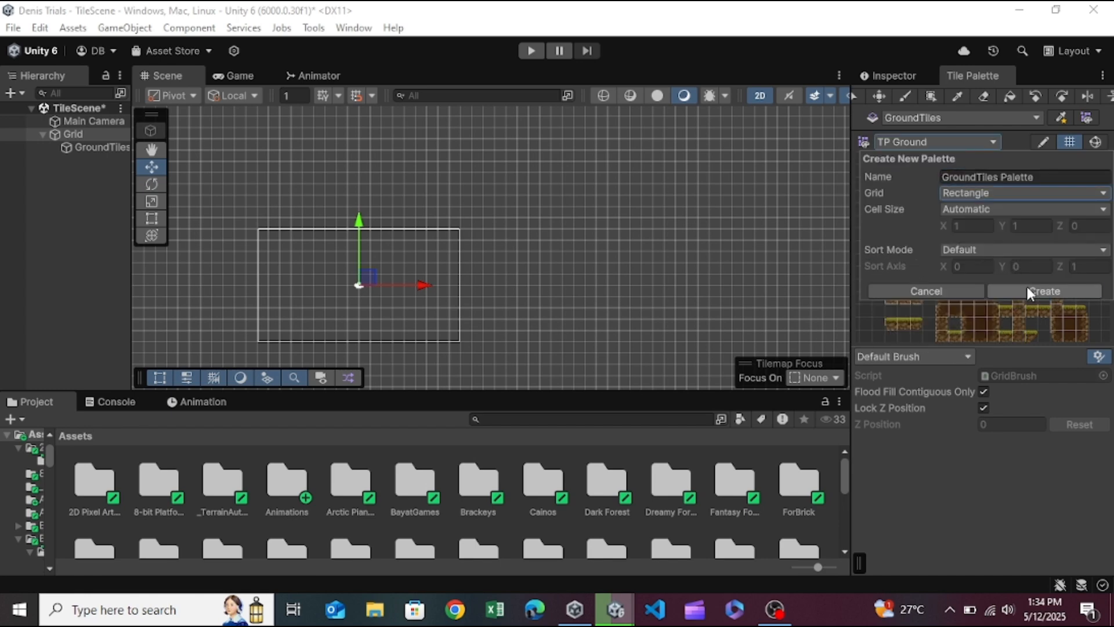
{"action": "left_click", "coordinate": [1027, 286]}
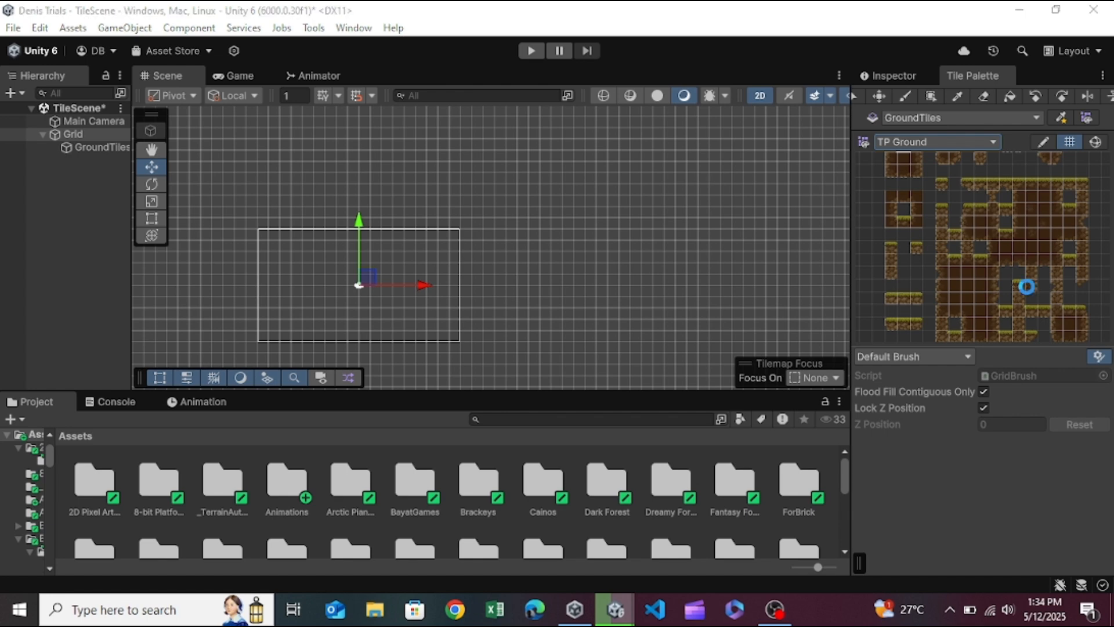
Save the palette in a new folder named "New Tiles" inside the project's Assets folder
{"action": "scroll", "coordinate": [264, 349], "scroll_direction": "down", "scroll_amount": 4}
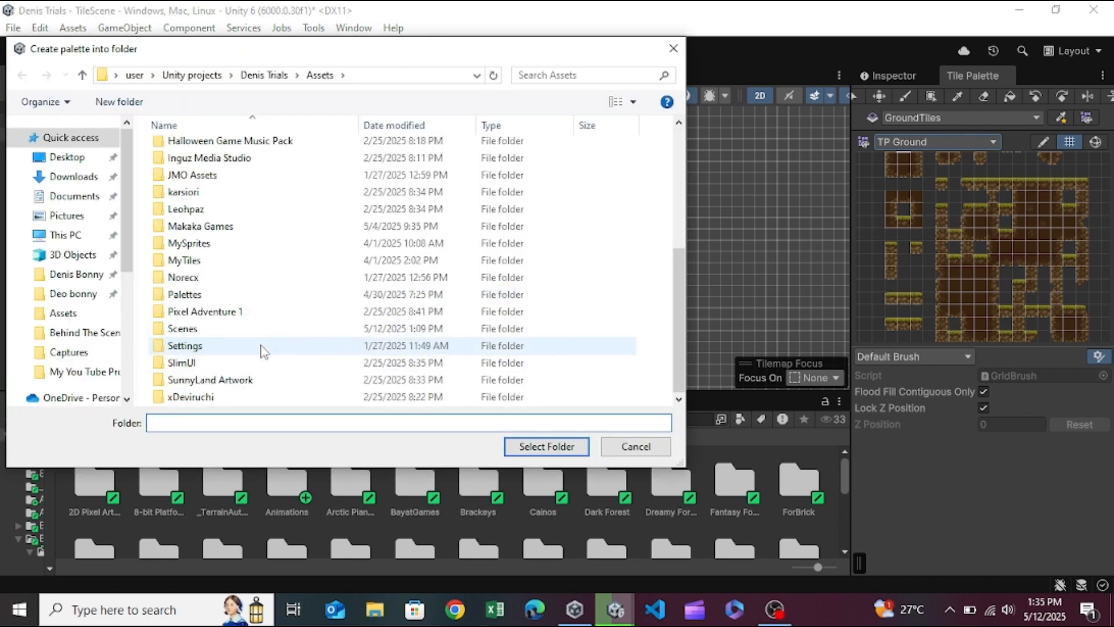
{"action": "key", "text": "ctrl+shift+n"}
{"action": "type", "text": "New Tiles"}
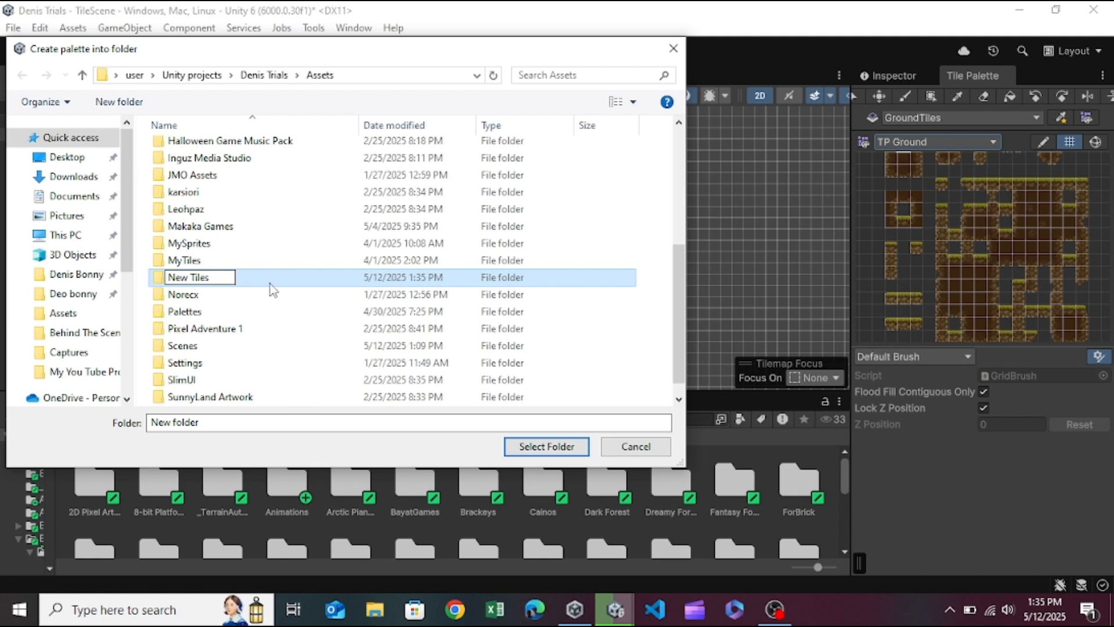
{"action": "double_click", "coordinate": [248, 282]}
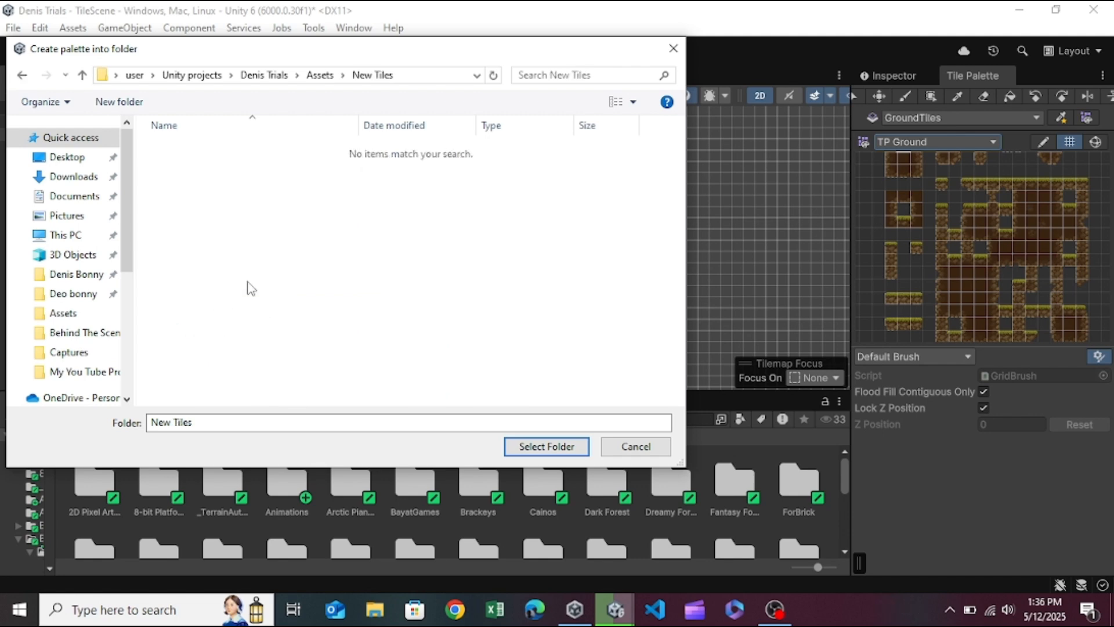
{"action": "left_click", "coordinate": [535, 447]}
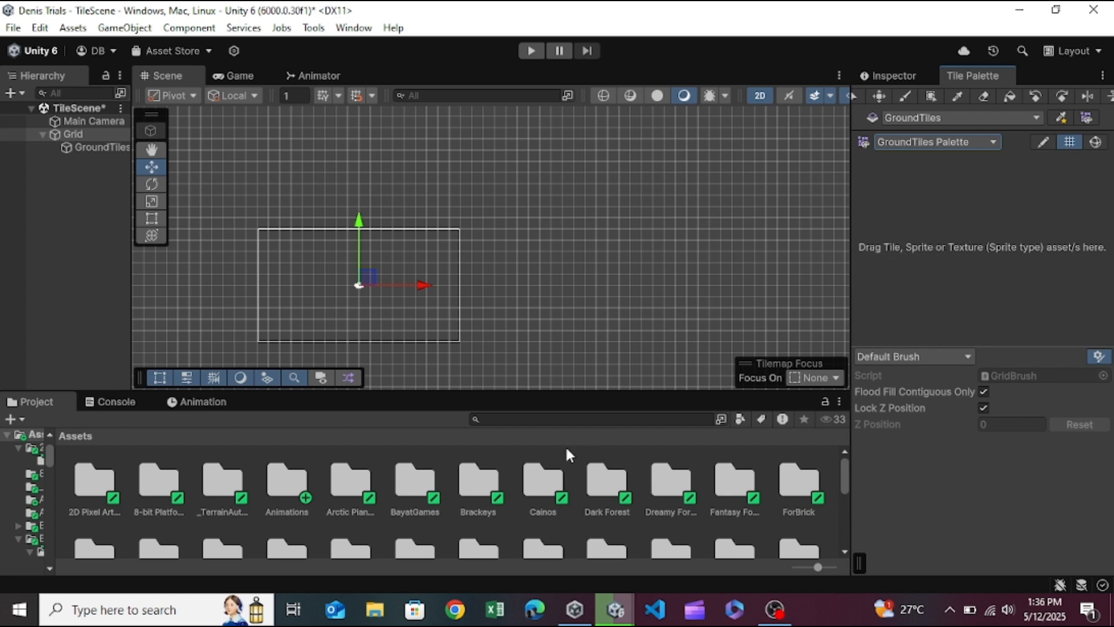
Add six grass and dirt tiles from the TP Ground folder to GroundTiles Palette as a three-by-two block
{"action": "left_click", "coordinate": [537, 417]}
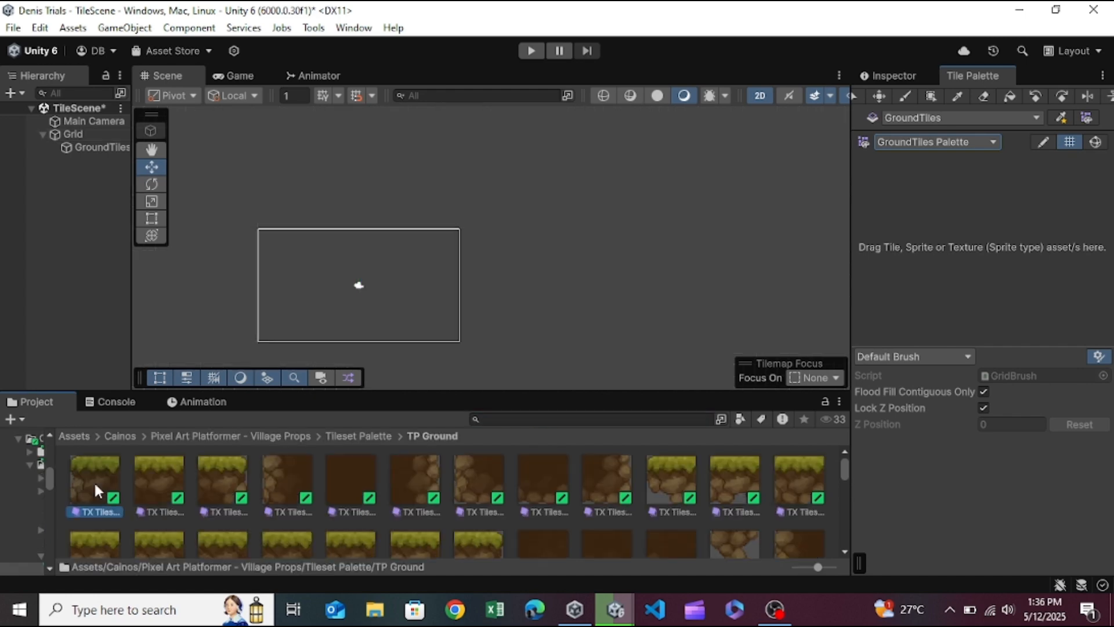
{"action": "left_click_drag", "start_coordinate": [95, 490], "coordinate": [988, 228]}
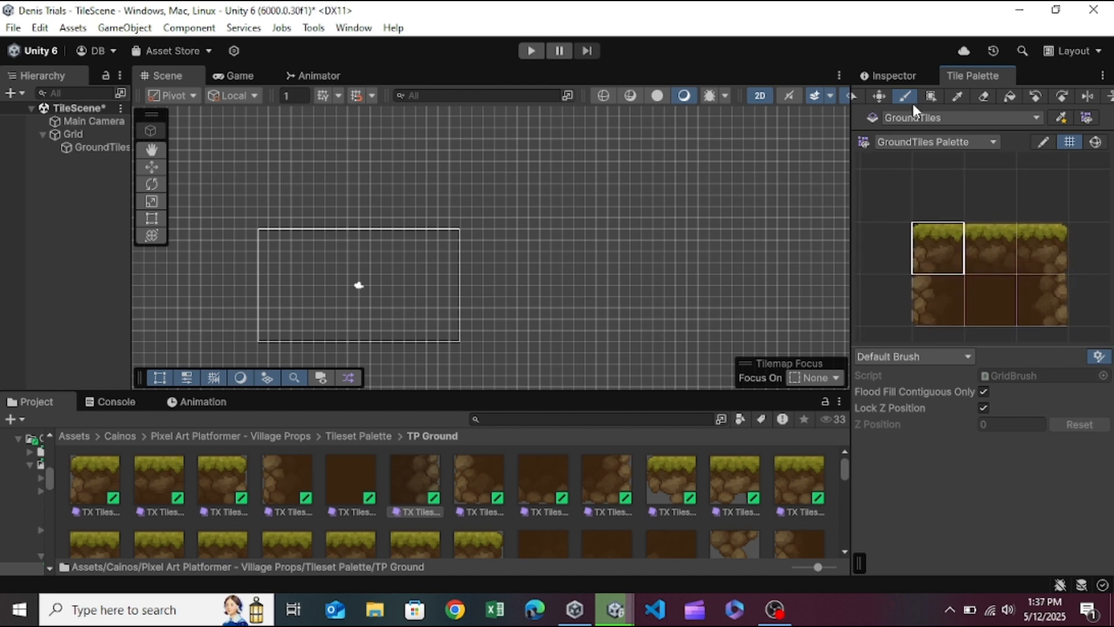
Paint three grass-topped corner tiles with the Brush tool as a staircase rising diagonally to the right
{"action": "left_click", "coordinate": [899, 94]}
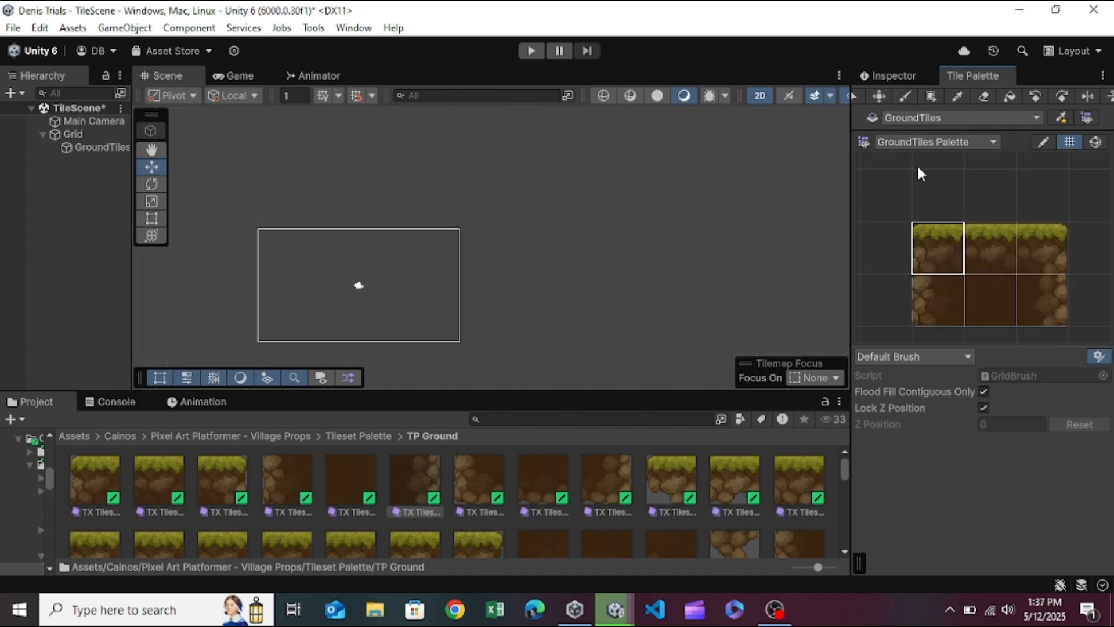
{"action": "left_click", "coordinate": [906, 96]}
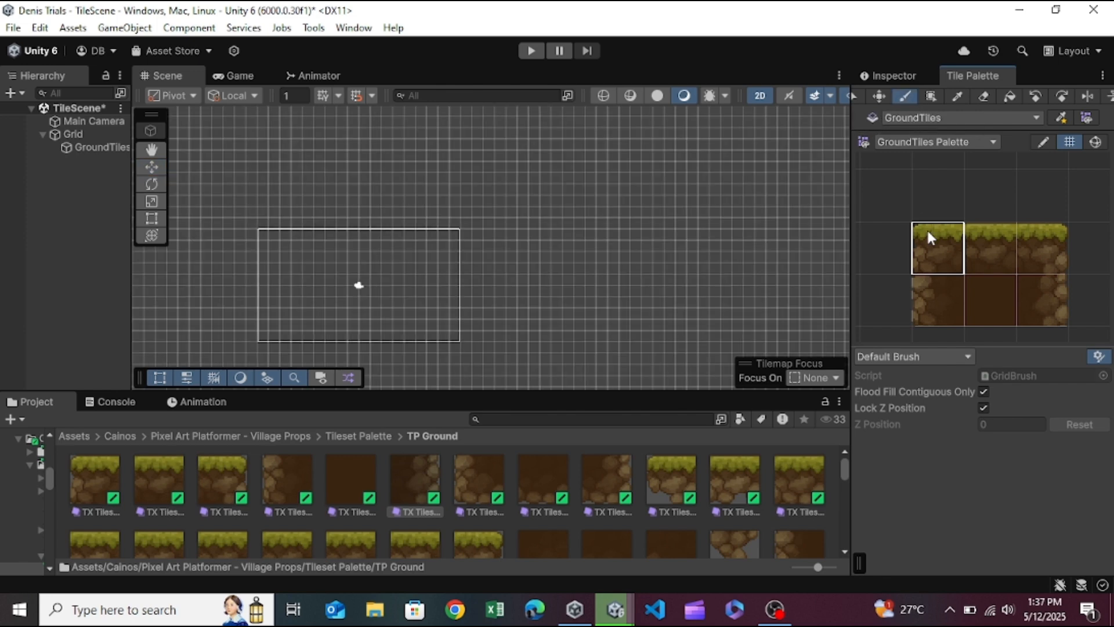
{"action": "scroll", "coordinate": [318, 280], "scroll_direction": "up", "scroll_amount": 6}
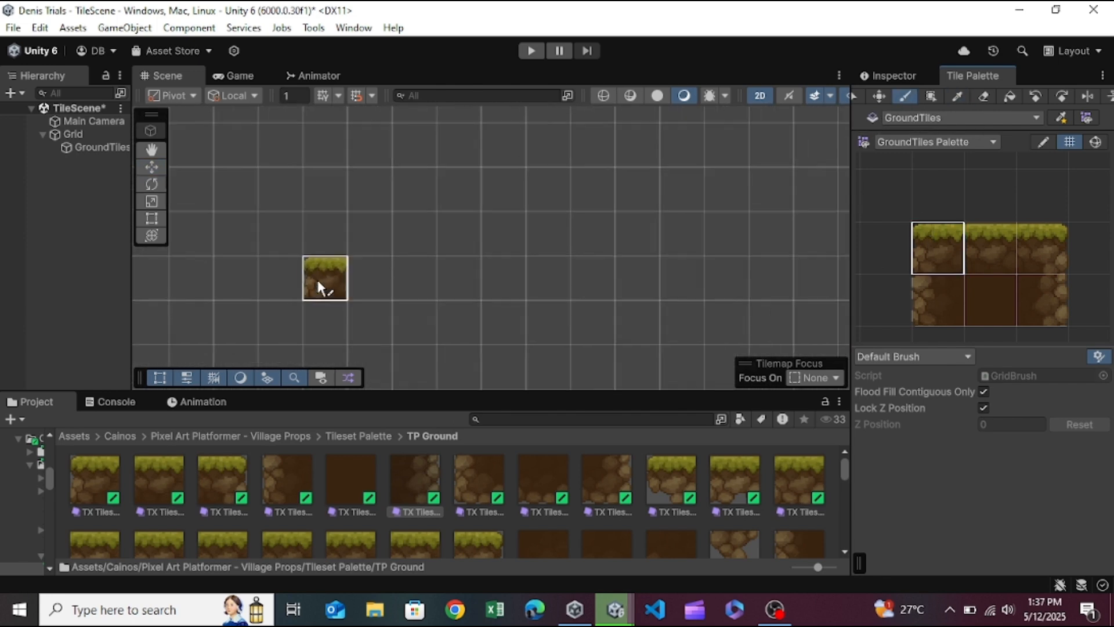
{"action": "left_click", "coordinate": [319, 281]}
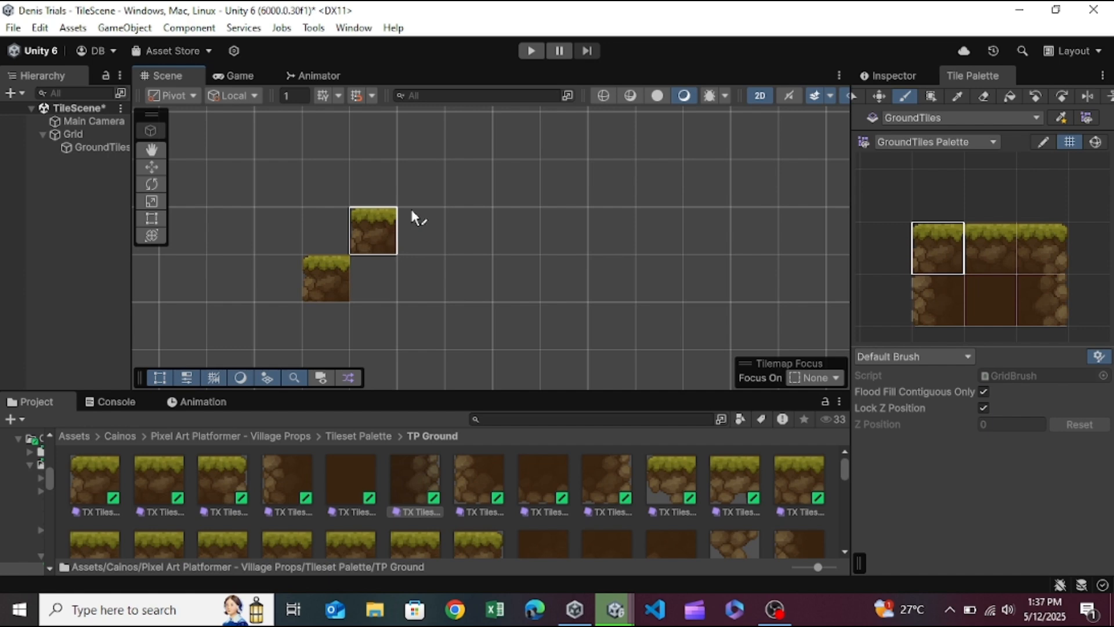
{"action": "left_click", "coordinate": [438, 197]}
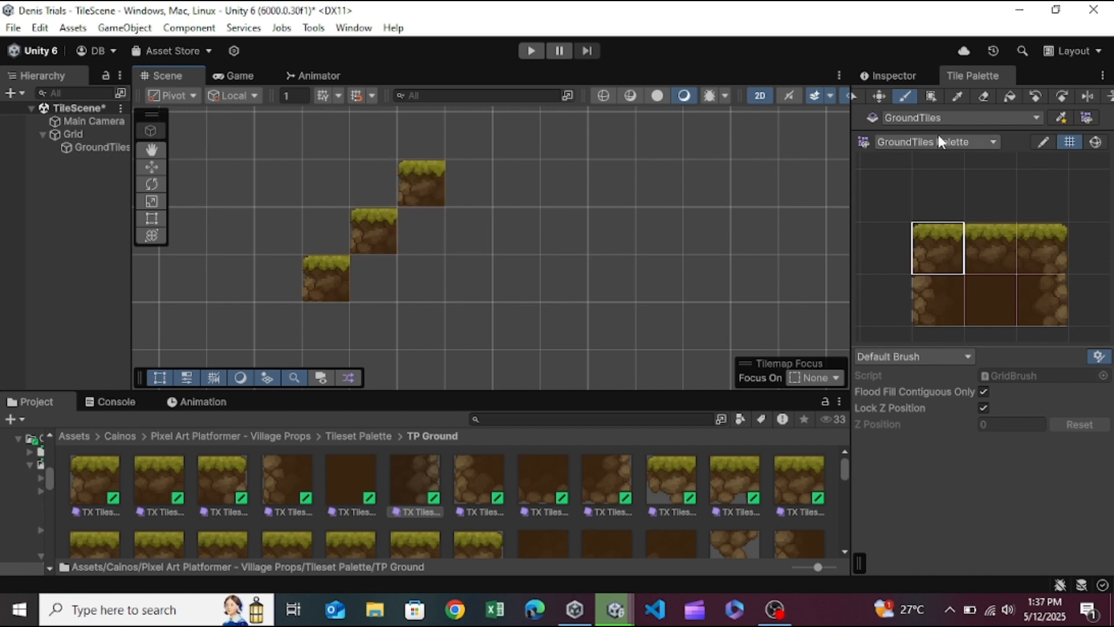
Fill the area below and right of the staircase with plain dirt tiles using the box fill tool
{"action": "scroll", "coordinate": [601, 252], "scroll_direction": "down", "scroll_amount": 3}
{"action": "key", "text": "u"}
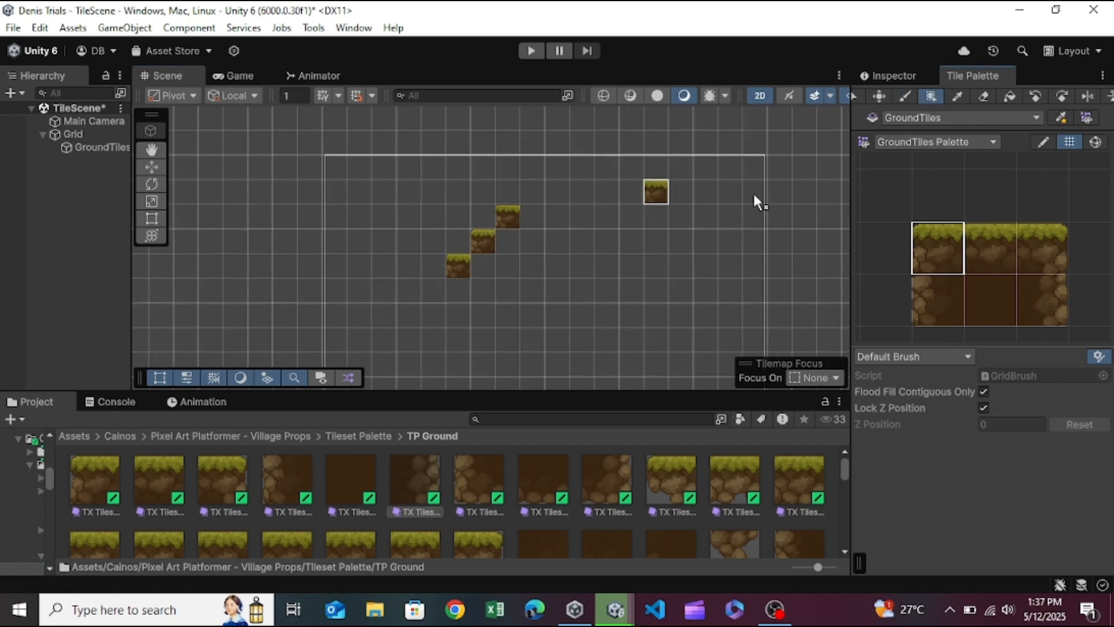
{"action": "left_click", "coordinate": [981, 285]}
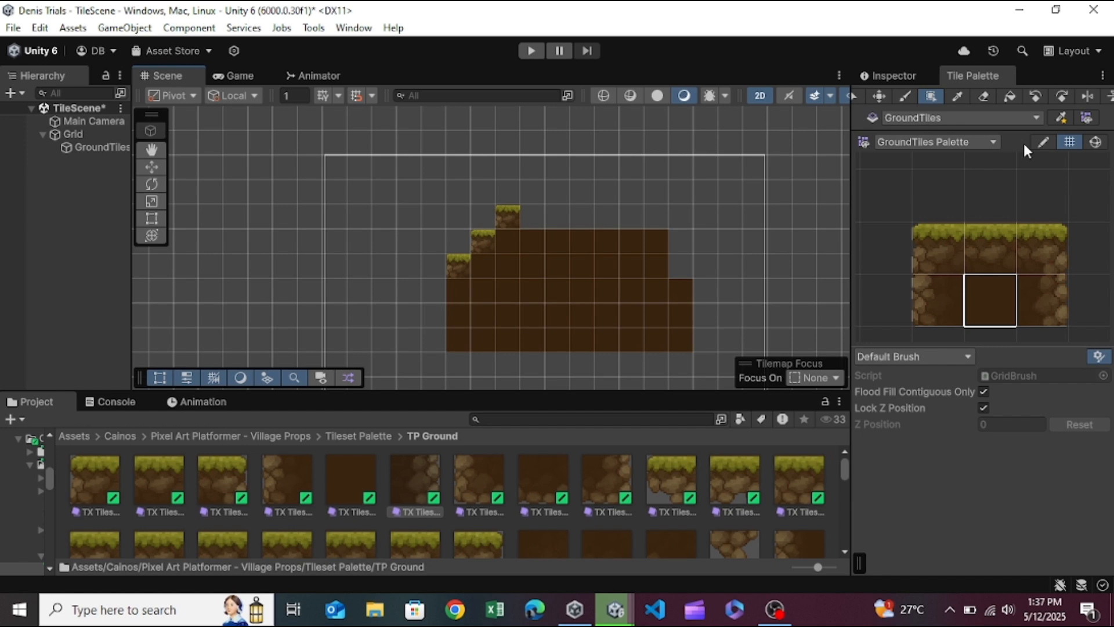
Try the flood fill tool beside the dirt block, and edge the block with grass tiles on top and rocky tiles down its right side
{"action": "left_click", "coordinate": [1012, 96]}
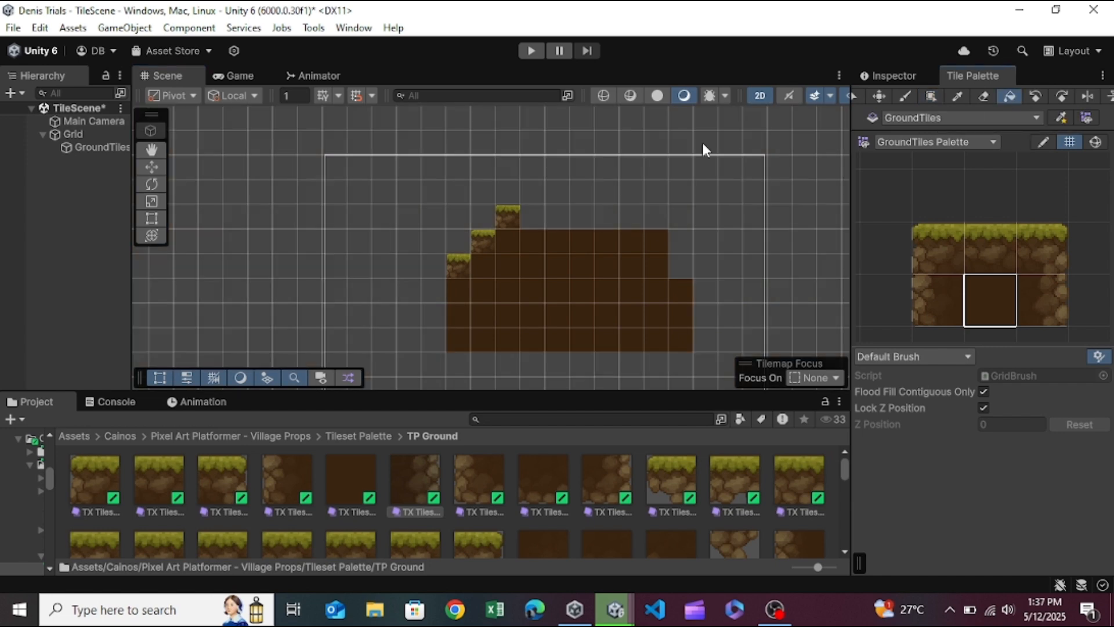
{"action": "left_click", "coordinate": [428, 239]}
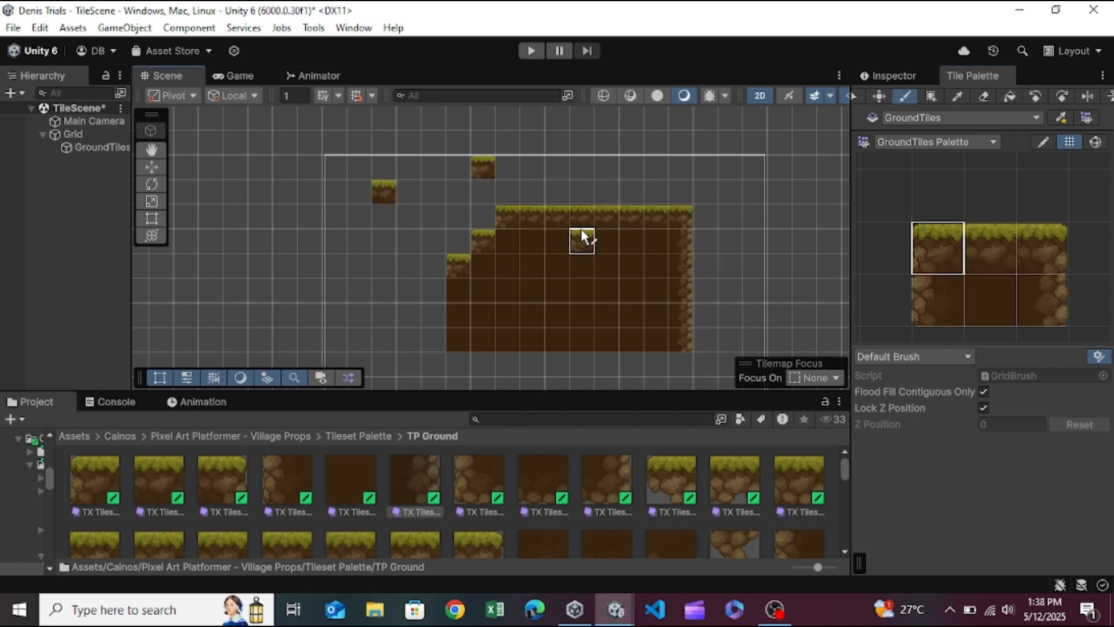
{"action": "left_click", "coordinate": [477, 234]}
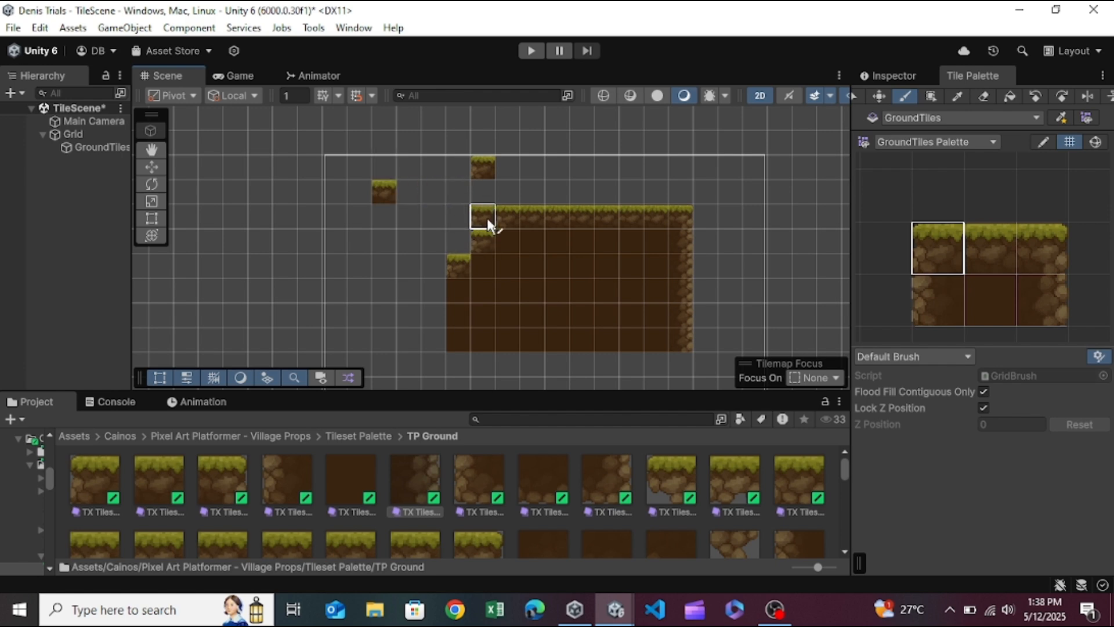
Erase every tile painted on the GroundTiles tilemap, removing the large areas with rectangular box erasing
{"action": "key", "text": "d"}
{"action": "mouse_move", "coordinate": [486, 216]}
{"action": "left_mouse_down"}
{"action": "mouse_move", "coordinate": [505, 242]}
{"action": "mouse_move", "coordinate": [664, 241]}
{"action": "mouse_move", "coordinate": [548, 221]}
{"action": "mouse_move", "coordinate": [667, 228]}
{"action": "mouse_move", "coordinate": [683, 340]}
{"action": "left_mouse_up"}
{"action": "key", "text": "b"}
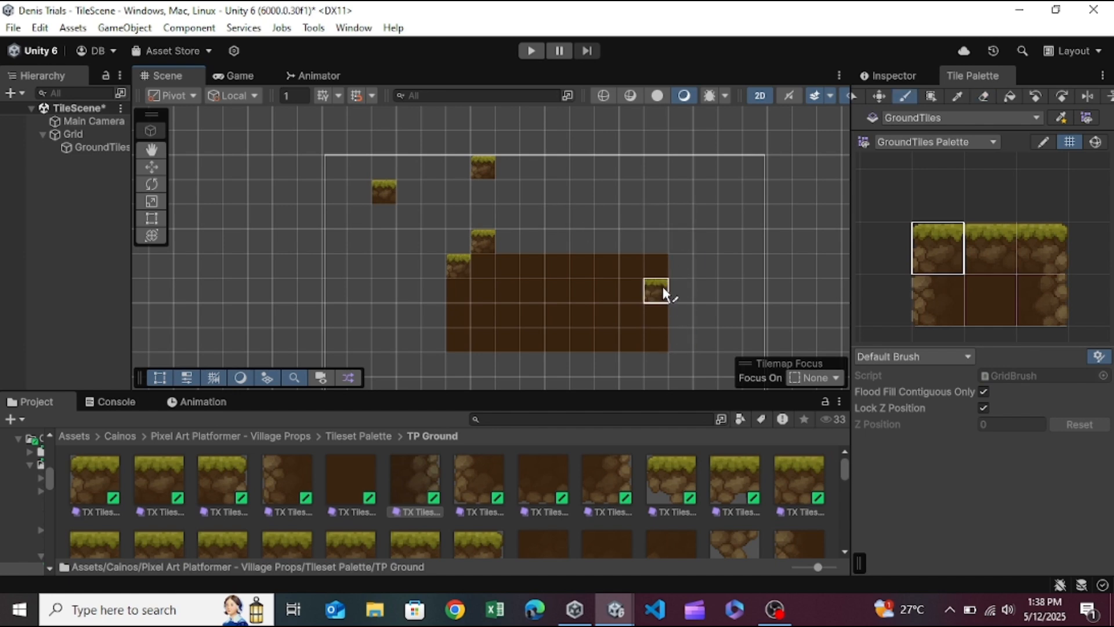
{"action": "left_click", "coordinate": [931, 92]}
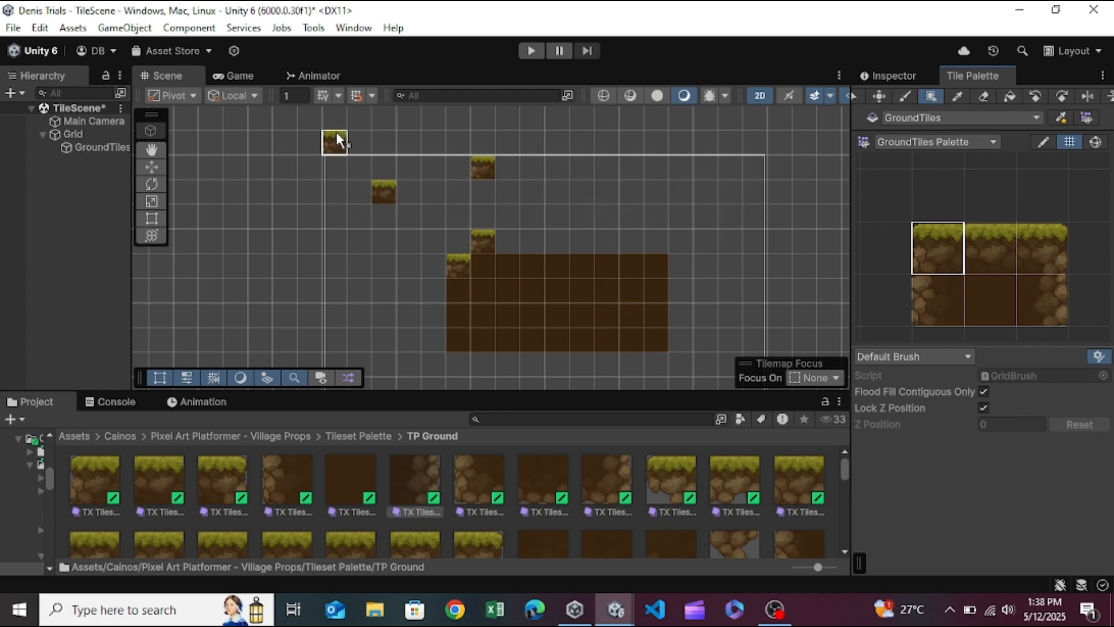
{"action": "left_click_drag", "start_coordinate": [351, 164], "coordinate": [686, 325]}
{"action": "key", "text": "Escape"}
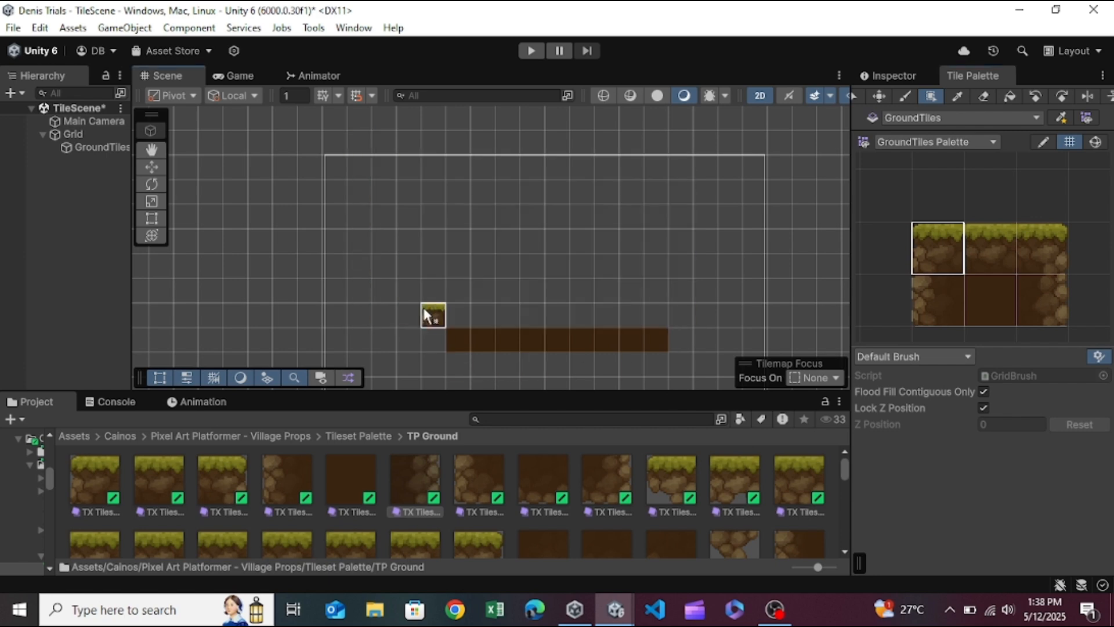
{"action": "left_click_drag", "start_coordinate": [433, 313], "coordinate": [679, 363]}
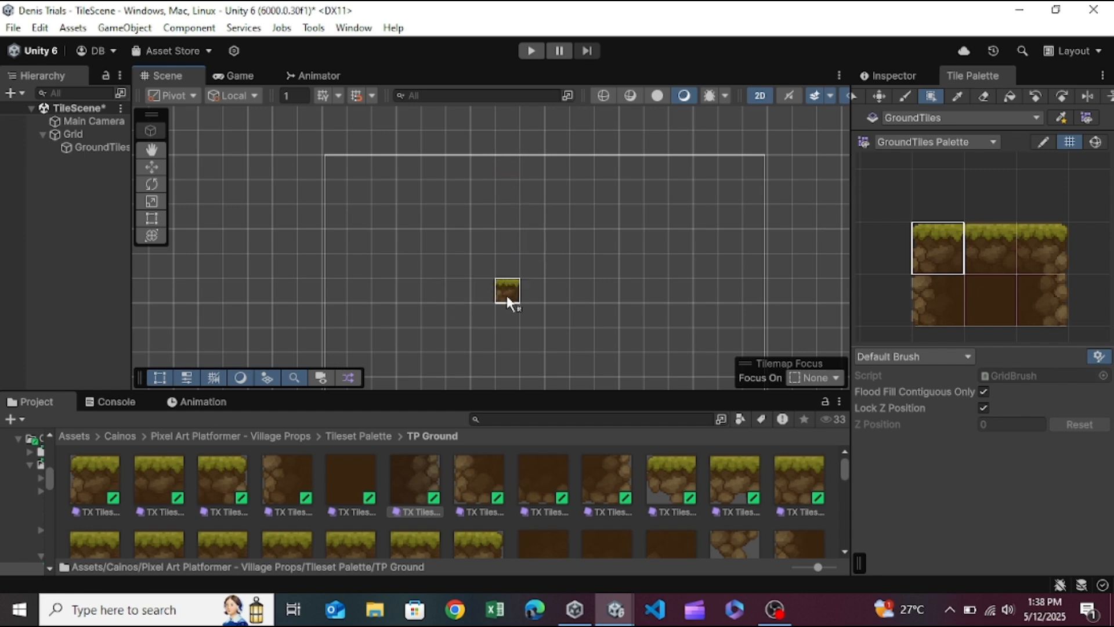
Try painting a short row of grass-topped tiles by hand, using the corner tile and the plain grass tile
{"action": "left_click", "coordinate": [487, 273]}
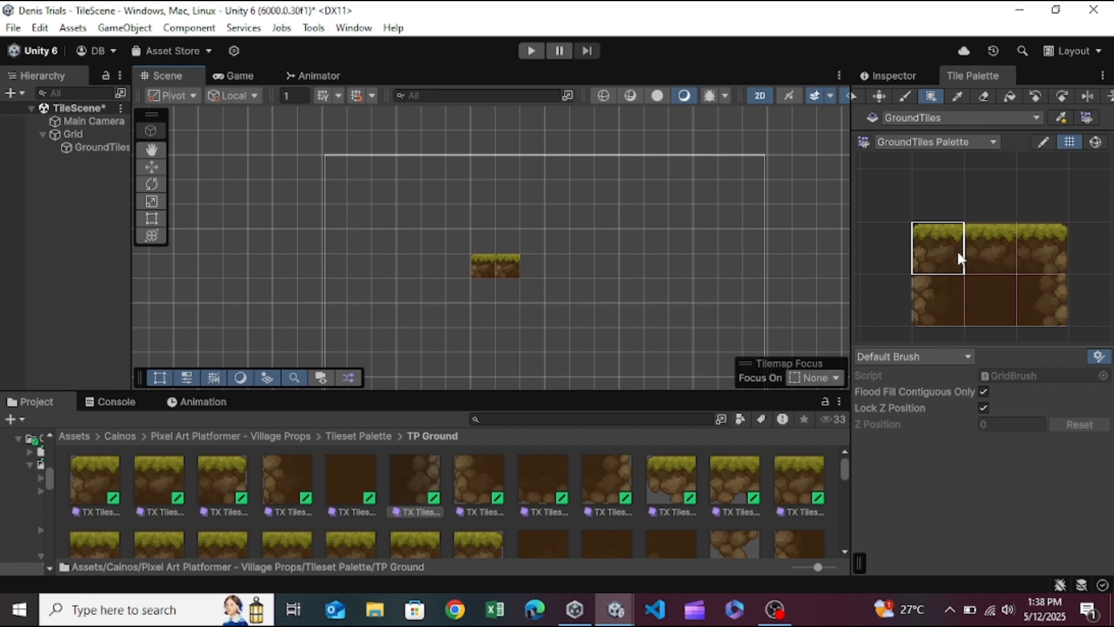
{"action": "left_click", "coordinate": [987, 264]}
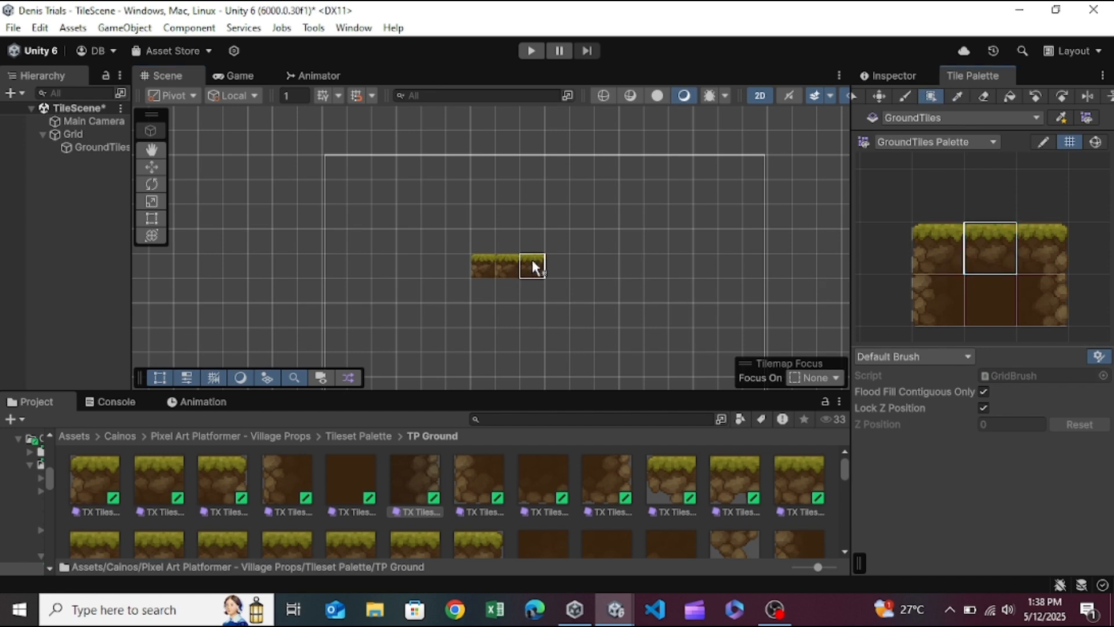
{"action": "scroll", "coordinate": [500, 266], "scroll_direction": "up", "scroll_amount": 5}
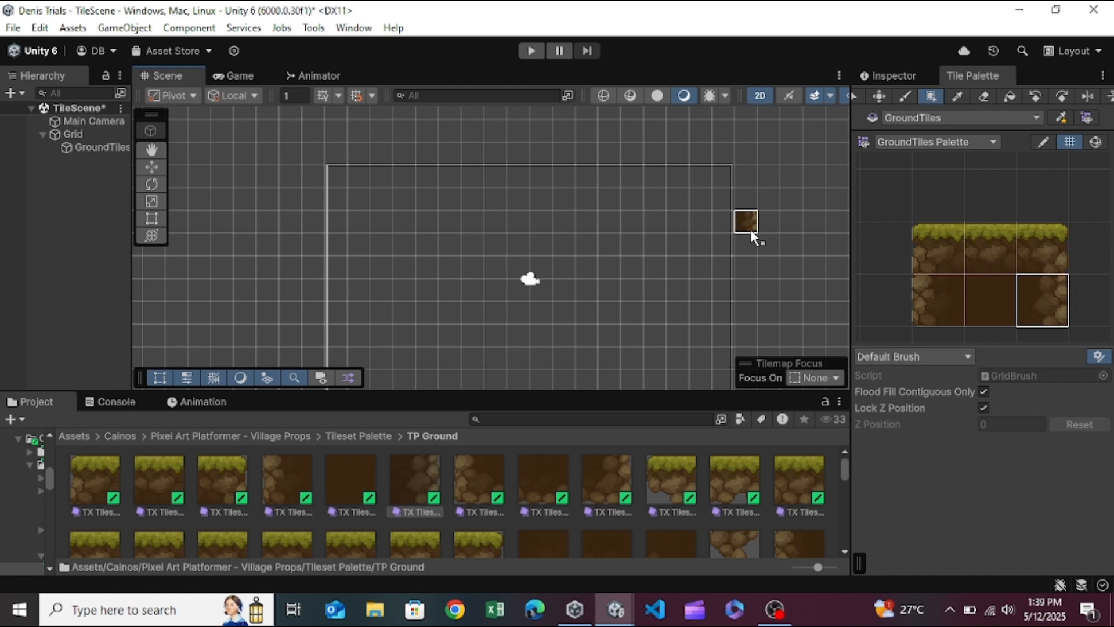
Create a new Rule Tile named MyGroundTiles in the root Assets folder
{"action": "left_click", "coordinate": [74, 438]}
{"action": "left_click", "coordinate": [79, 436]}
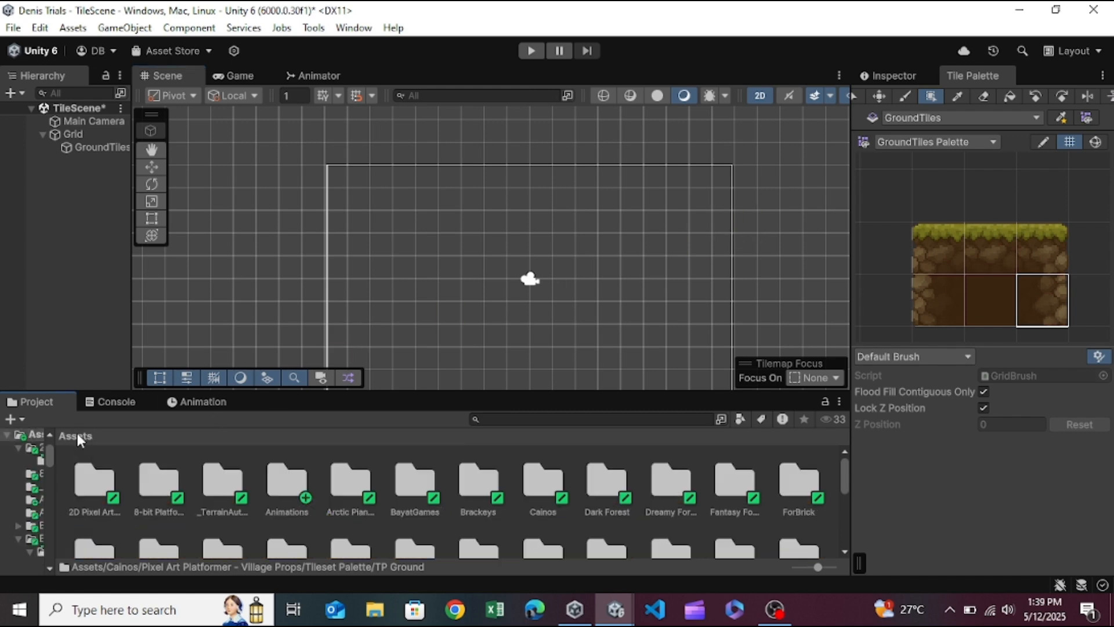
{"action": "scroll", "coordinate": [423, 473], "scroll_direction": "down", "scroll_amount": 5}
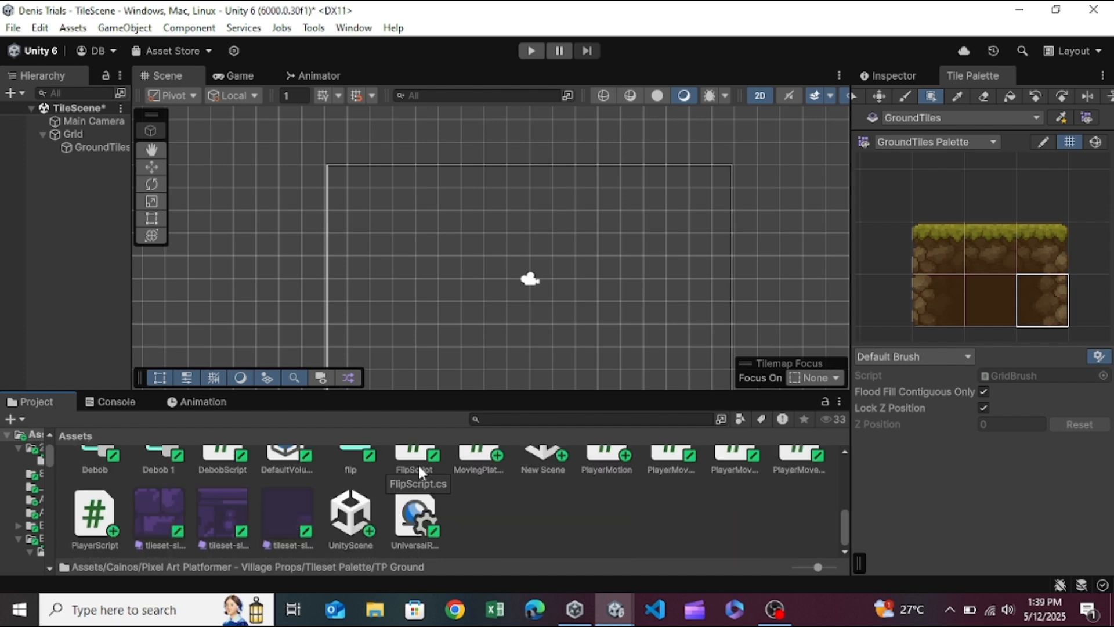
{"action": "right_click", "coordinate": [502, 498]}
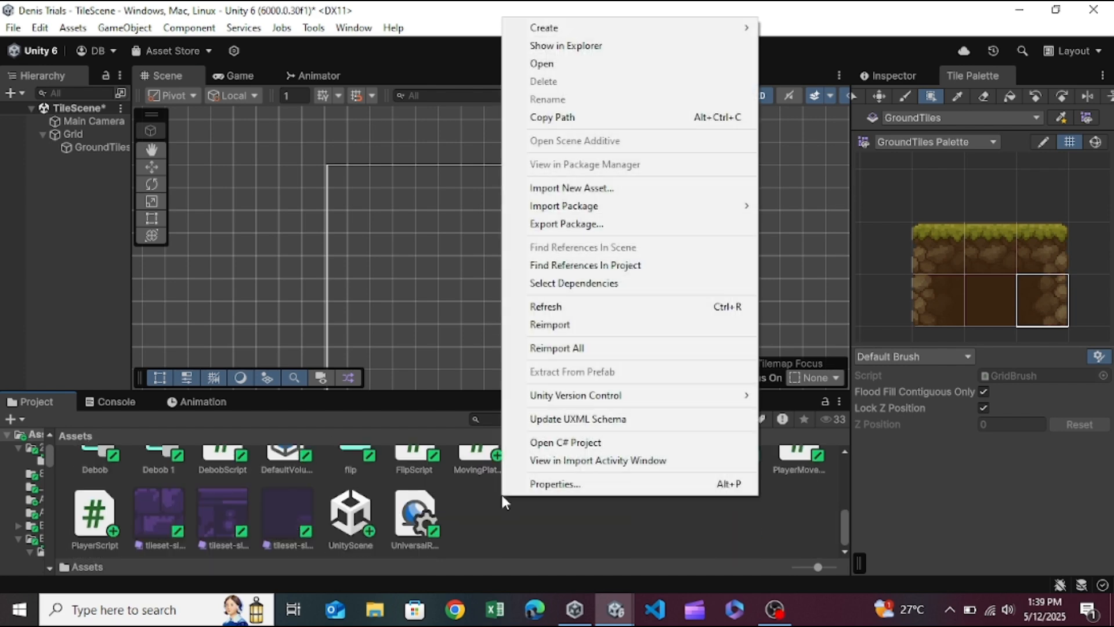
{"action": "mouse_move", "coordinate": [643, 34]}
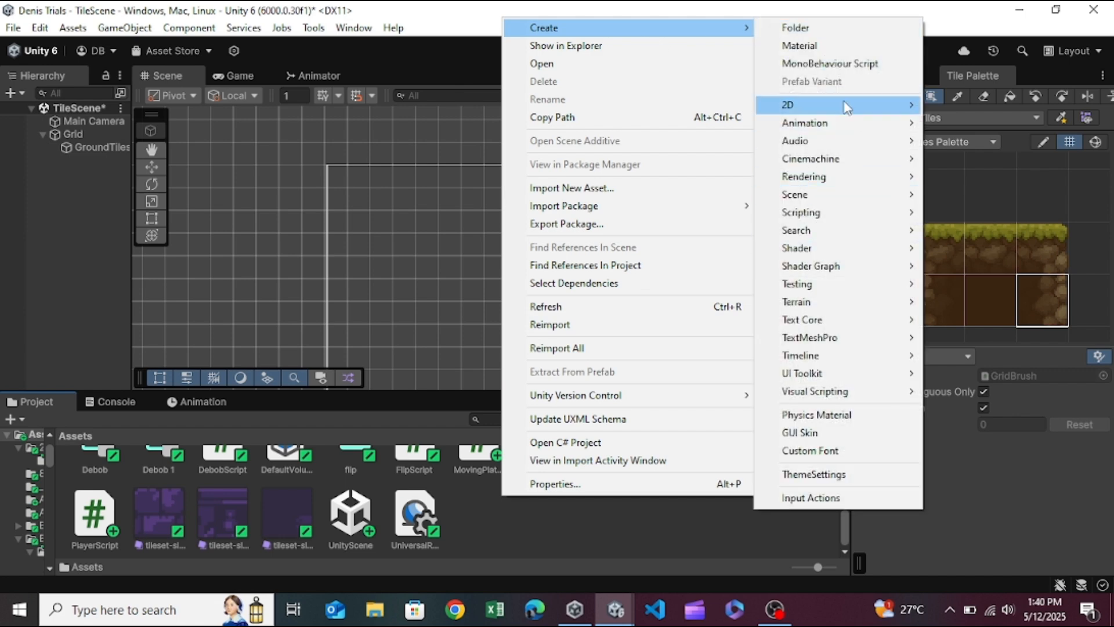
{"action": "mouse_move", "coordinate": [845, 105]}
{"action": "mouse_move", "coordinate": [963, 127]}
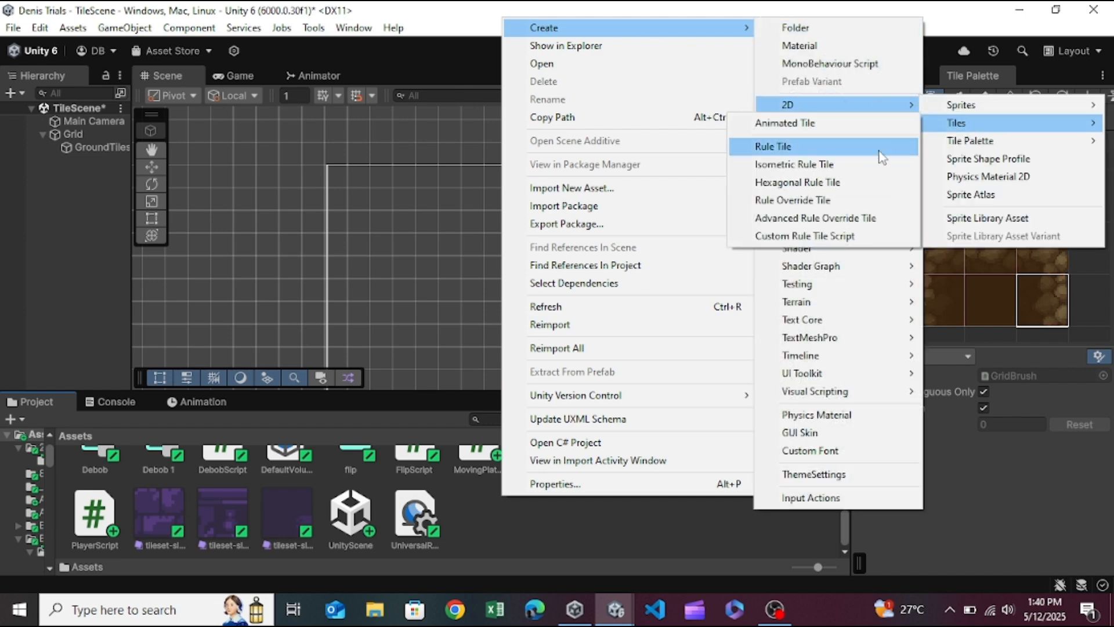
{"action": "left_click", "coordinate": [854, 150]}
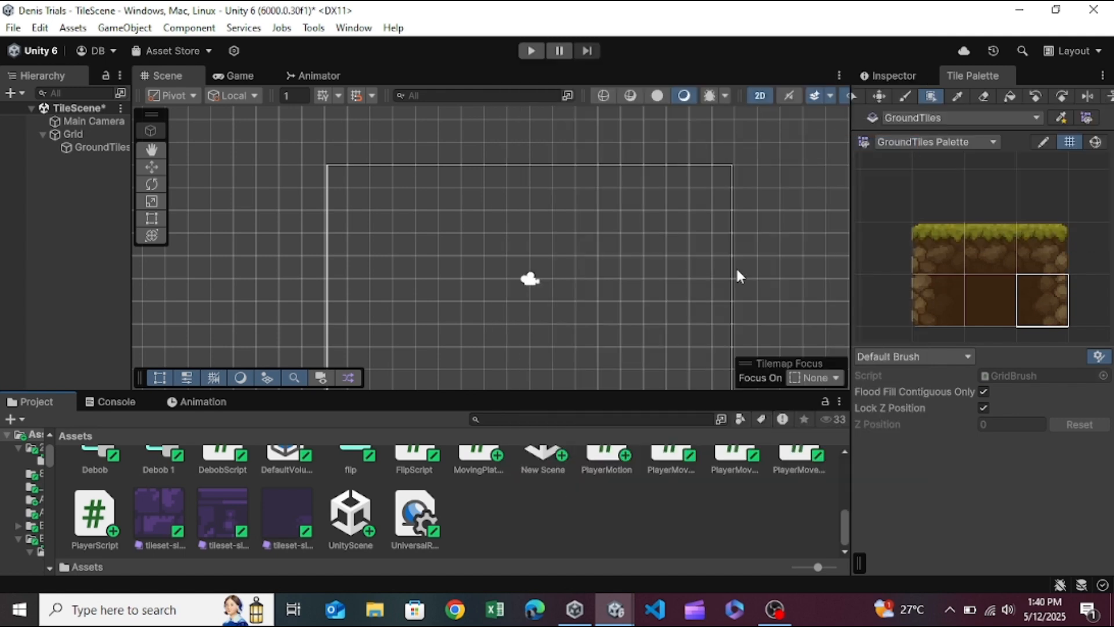
{"action": "type", "text": "MyGroundTiles"}
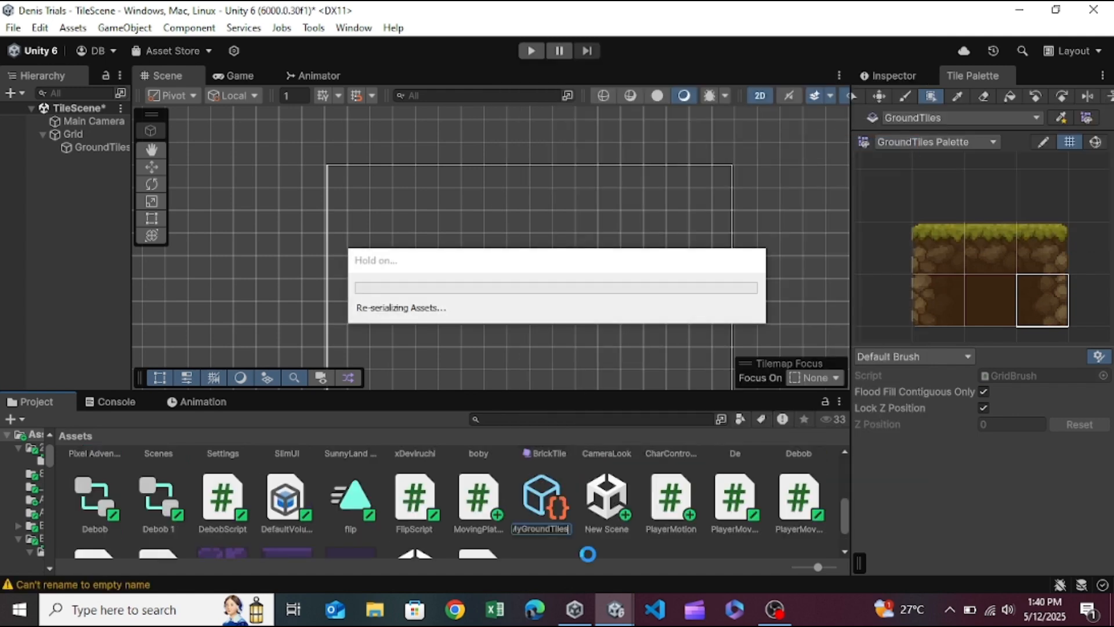
Give MyGroundTiles a plain grass-topped default sprite, and add a first tiling rule with the grass-topped left-corner sprite
{"action": "double_click", "coordinate": [549, 508]}
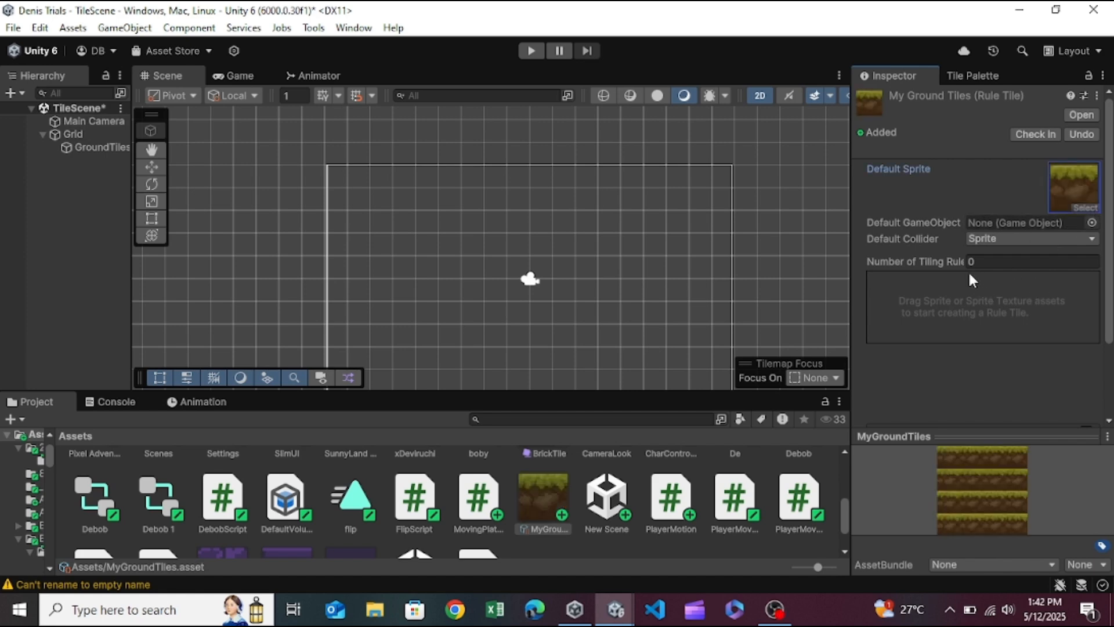
{"action": "scroll", "coordinate": [994, 289], "scroll_direction": "down", "scroll_amount": 3}
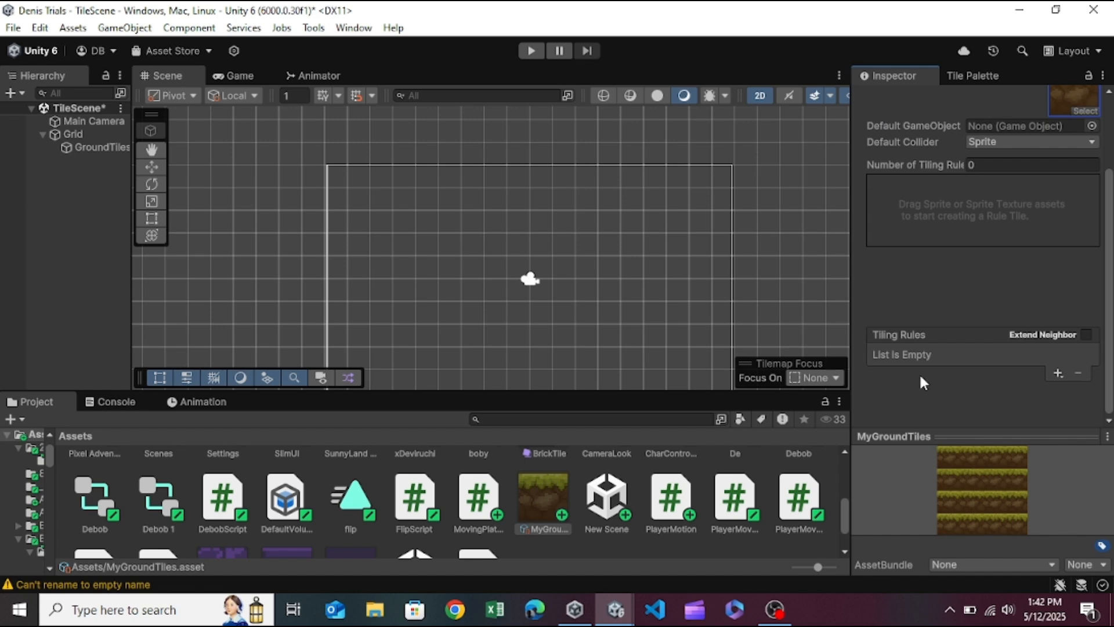
{"action": "left_click", "coordinate": [1054, 375]}
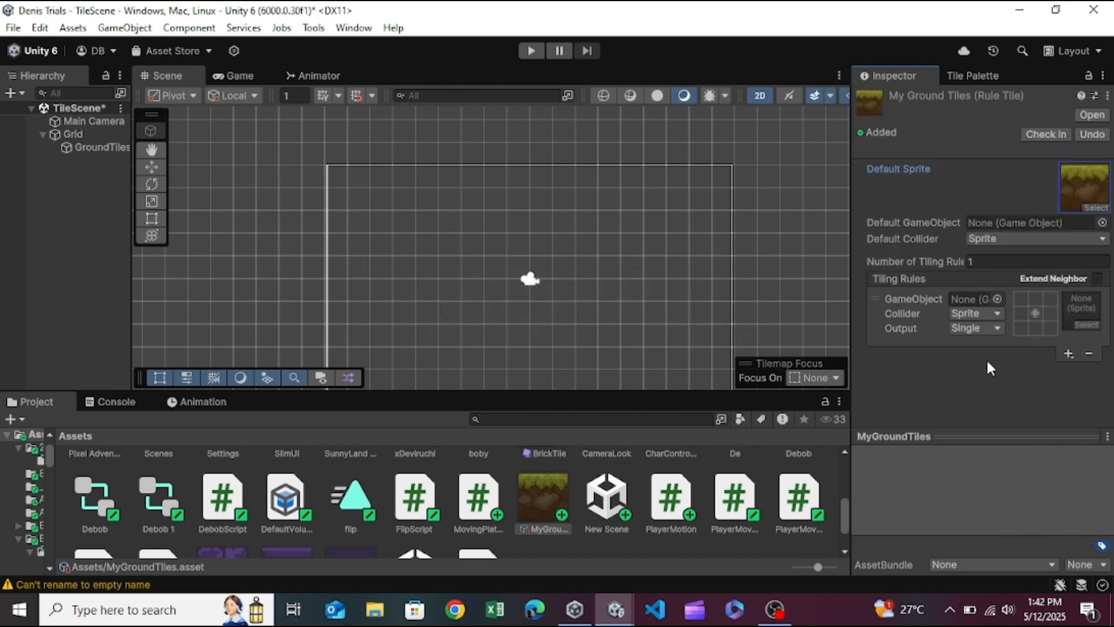
{"action": "left_click", "coordinate": [1092, 324]}
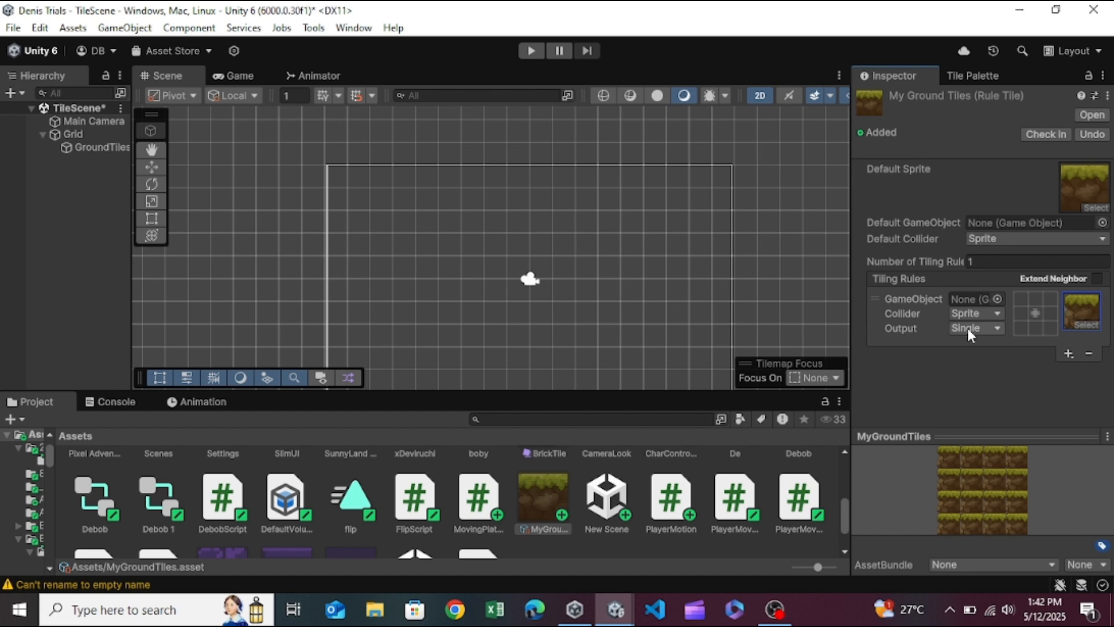
Set the first rule's neighbours to require this tile on the right and below, and none on the left or above
{"action": "left_click", "coordinate": [1023, 312]}
{"action": "left_click", "coordinate": [1024, 312]}
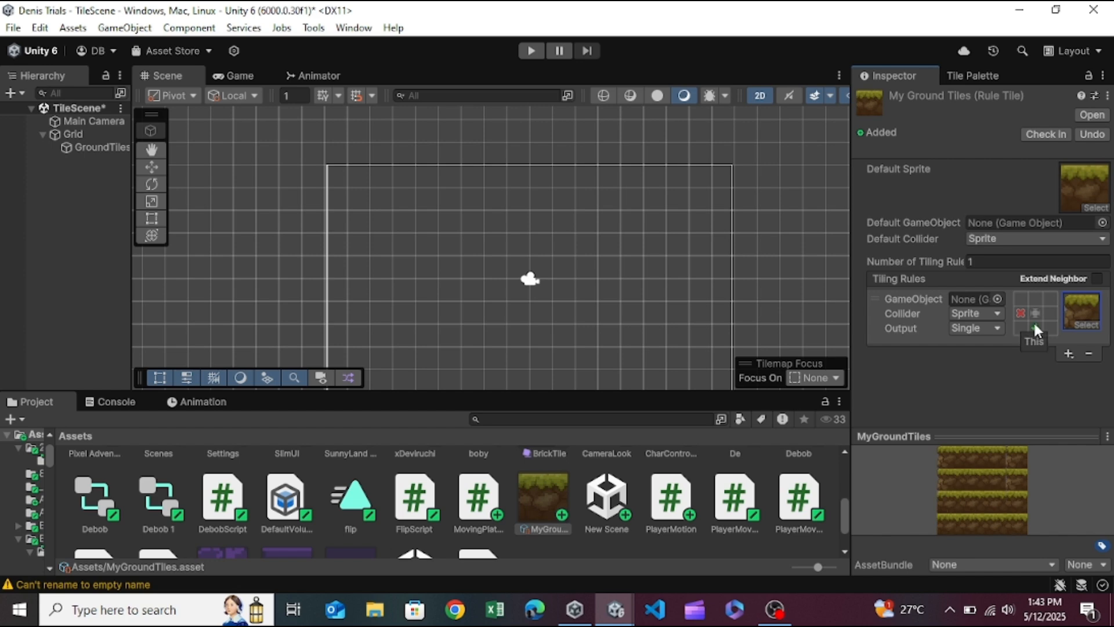
{"action": "left_click", "coordinate": [1034, 326]}
{"action": "left_click", "coordinate": [1051, 313]}
{"action": "left_click", "coordinate": [1035, 299]}
{"action": "left_click", "coordinate": [1035, 299]}
Add a second tiling rule and assign it the grass-topped middle sprite TX Tileset Ground_1
{"action": "left_click", "coordinate": [1068, 352]}
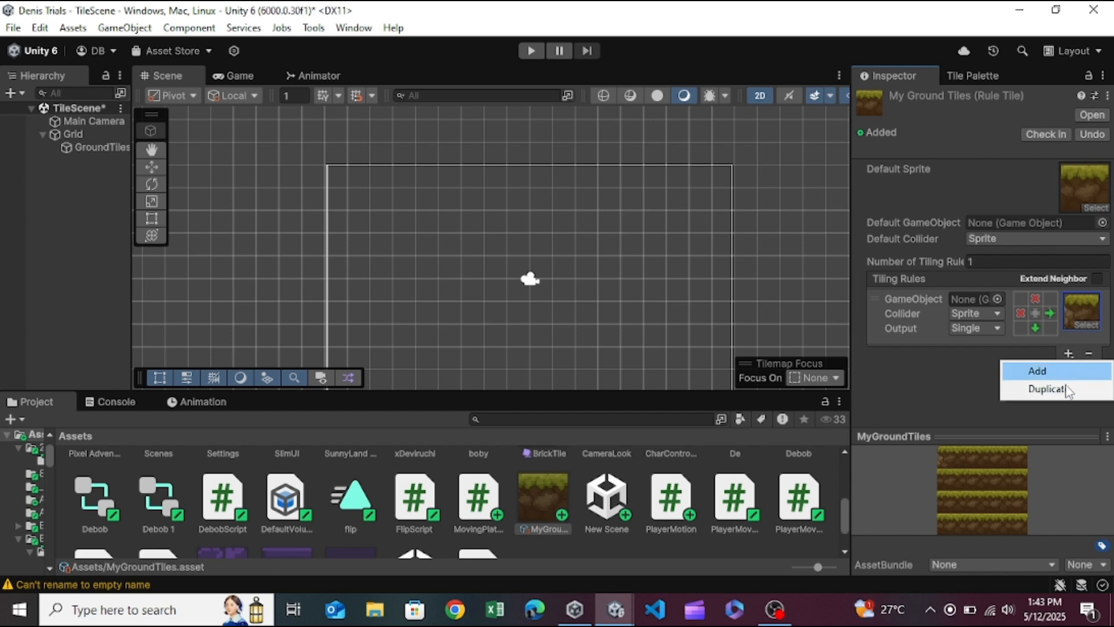
{"action": "left_click", "coordinate": [1064, 371]}
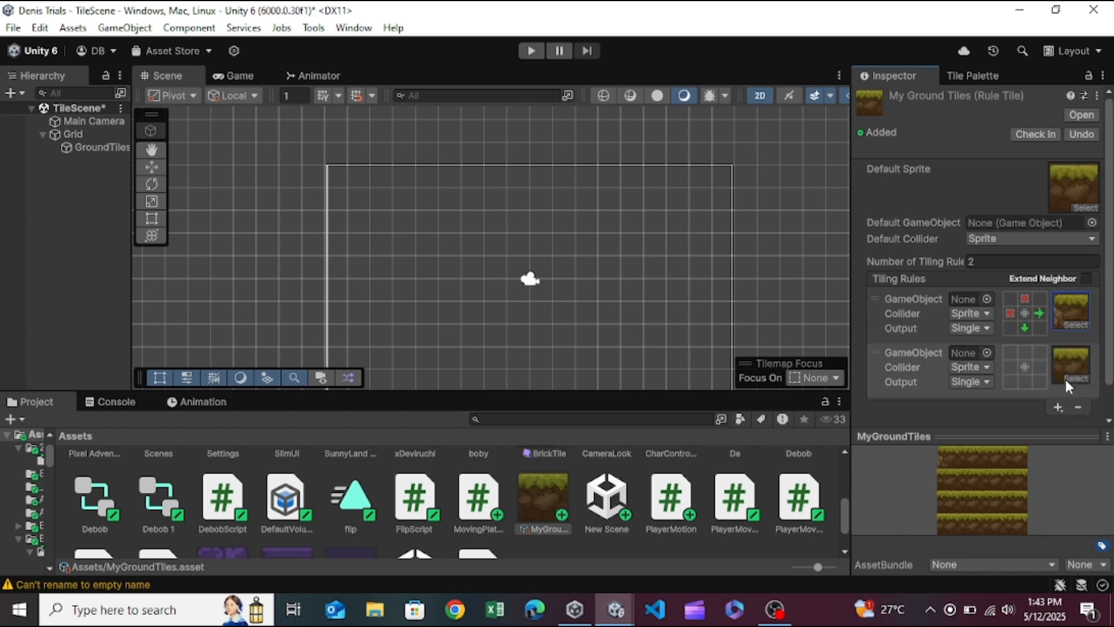
{"action": "left_click", "coordinate": [1074, 377]}
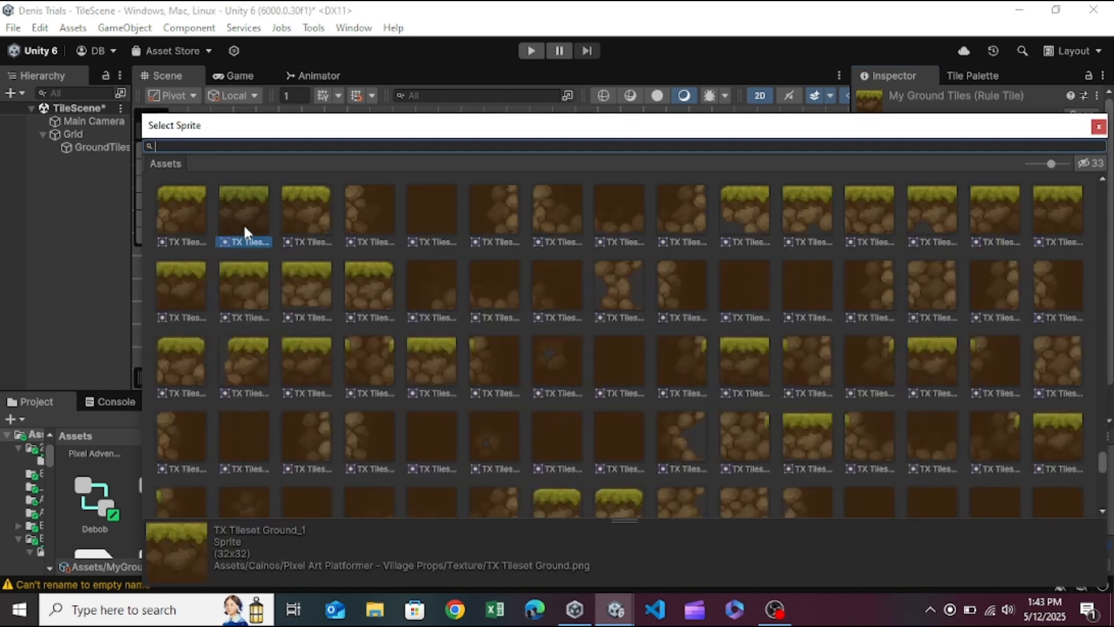
{"action": "left_click", "coordinate": [1098, 127]}
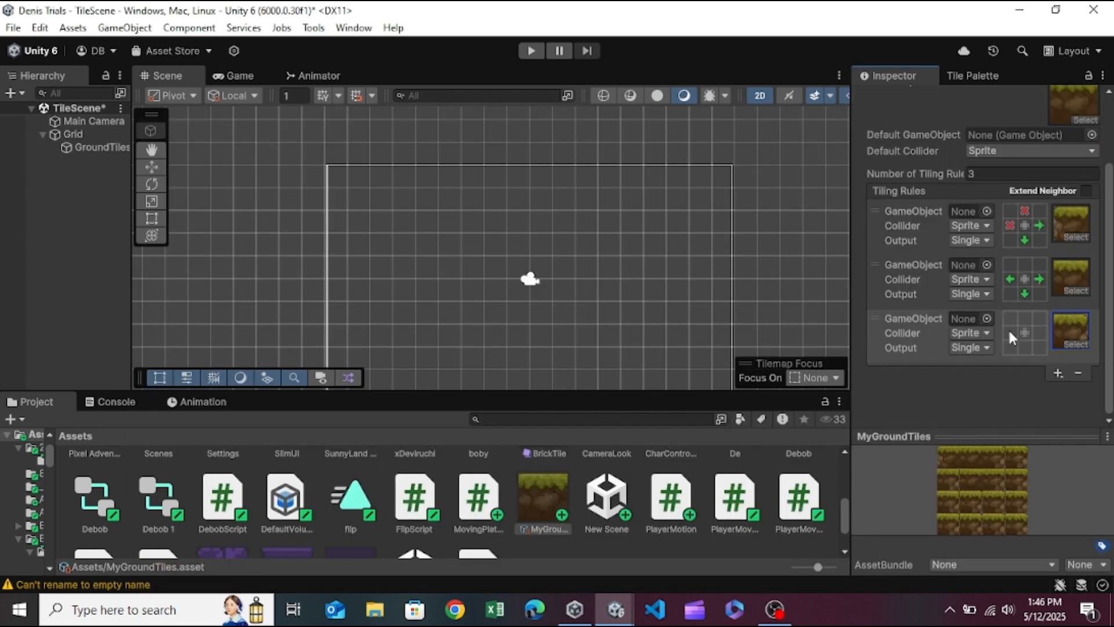
Set the third rule's neighbours to require this tile on the left and below, and none on the right or above
{"action": "left_click", "coordinate": [1008, 329]}
{"action": "left_click", "coordinate": [1025, 344]}
{"action": "left_click", "coordinate": [1037, 332]}
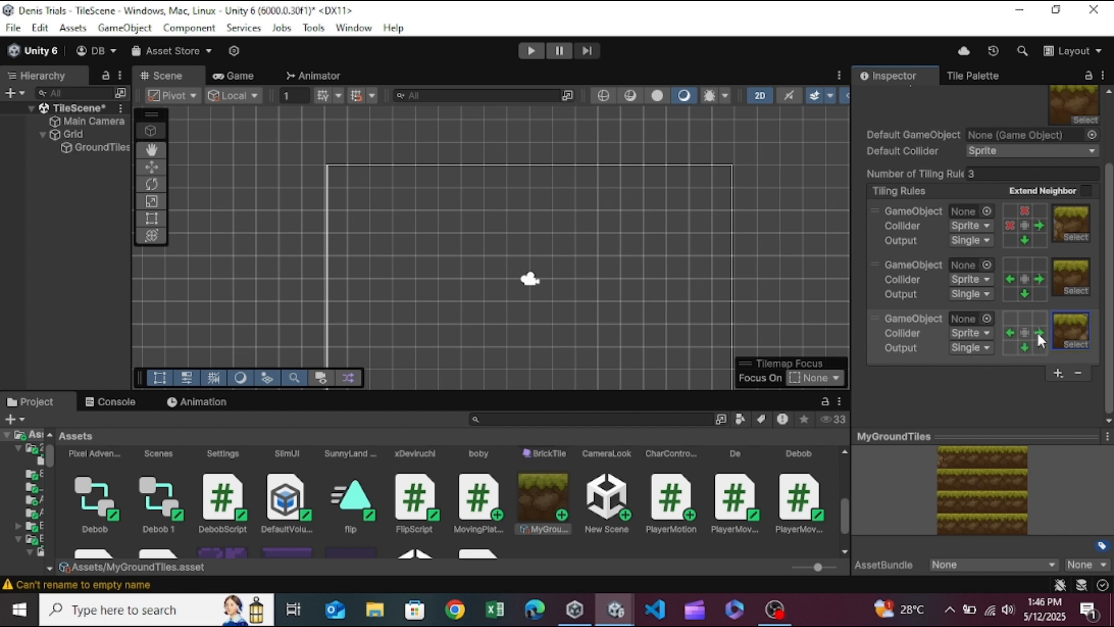
{"action": "left_click", "coordinate": [1037, 331]}
{"action": "left_click", "coordinate": [1021, 315]}
{"action": "left_click", "coordinate": [1021, 315]}
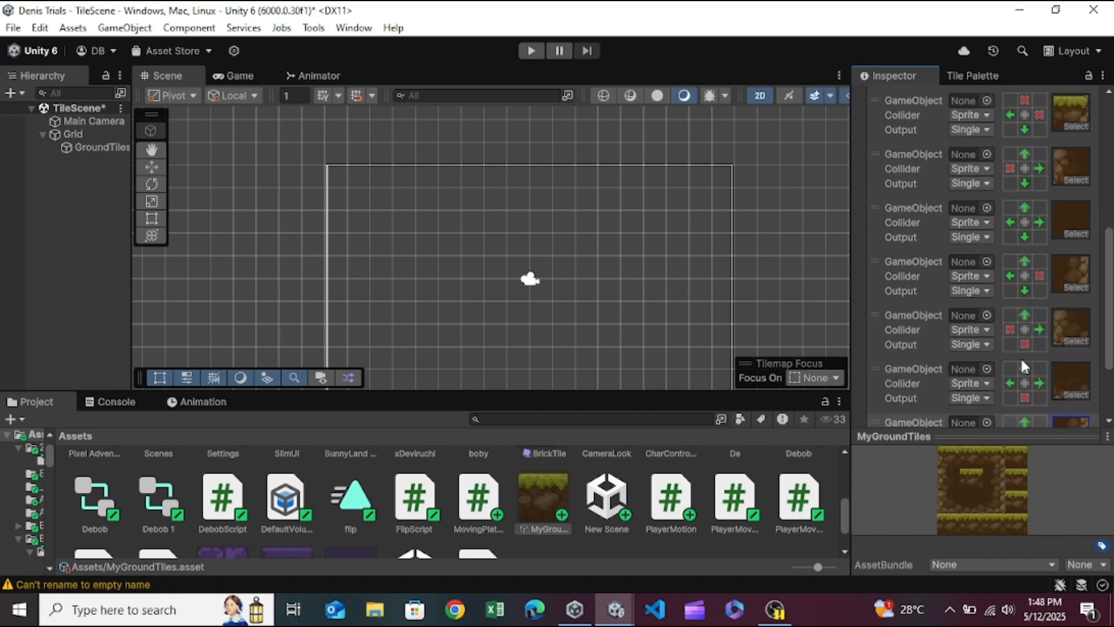
Add the MyGroundTiles rule tile to GroundTiles Palette beside the left end of the dirt row, and pick it for painting
{"action": "scroll", "coordinate": [1020, 356], "scroll_direction": "up", "scroll_amount": 10}
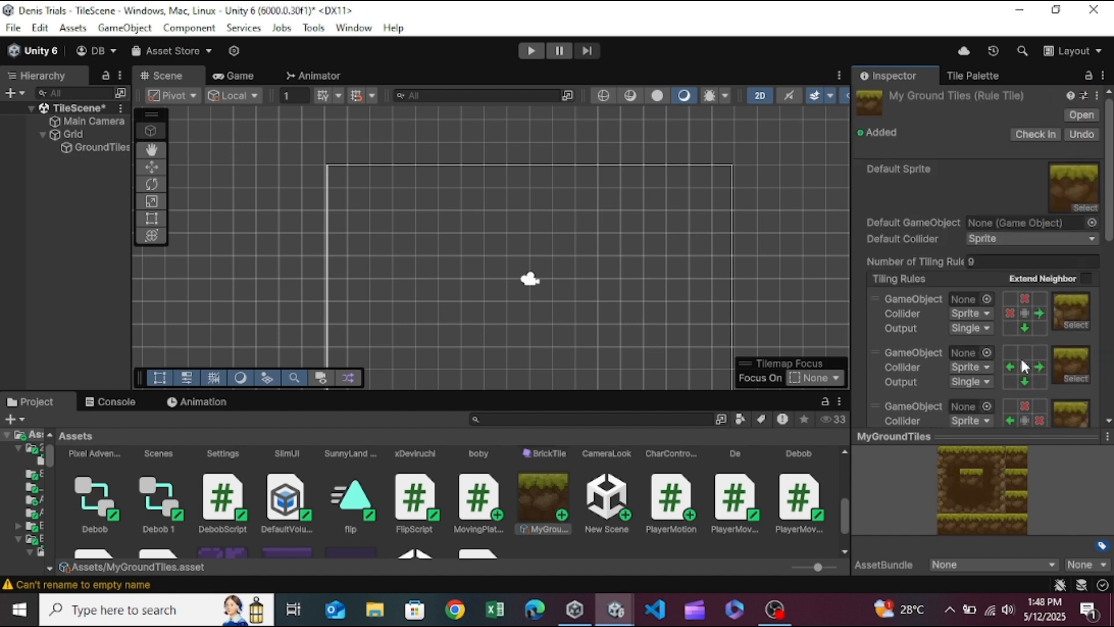
{"action": "scroll", "coordinate": [1023, 366], "scroll_direction": "down", "scroll_amount": 5}
{"action": "scroll", "coordinate": [1023, 366], "scroll_direction": "up", "scroll_amount": 5}
{"action": "scroll", "coordinate": [1024, 365], "scroll_direction": "down", "scroll_amount": 10}
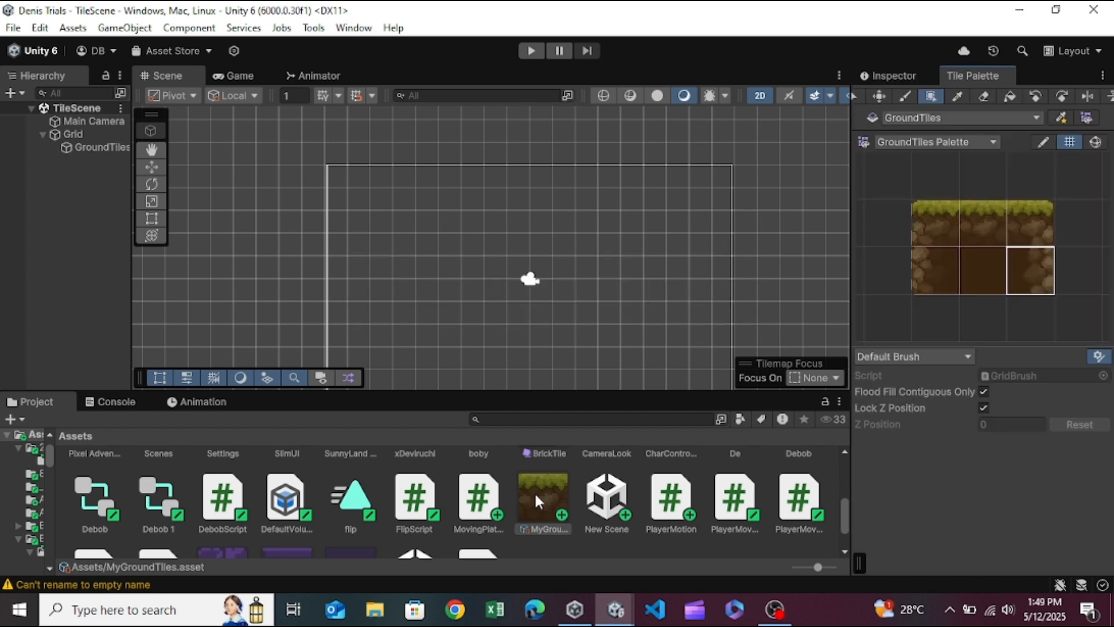
{"action": "left_click_drag", "start_coordinate": [535, 492], "coordinate": [882, 268]}
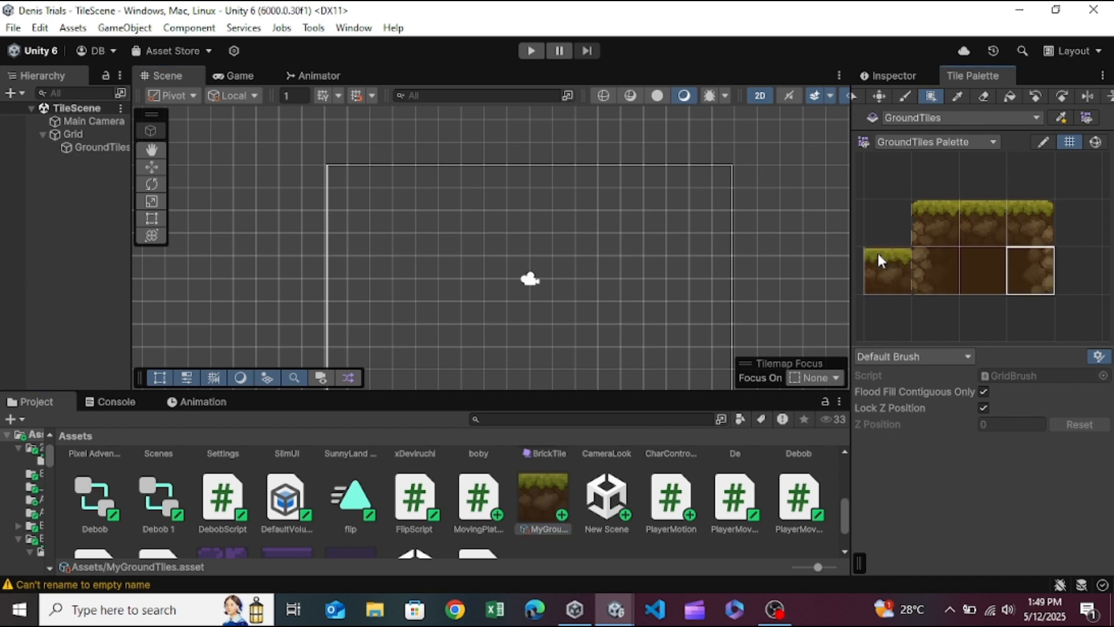
{"action": "left_click", "coordinate": [893, 277]}
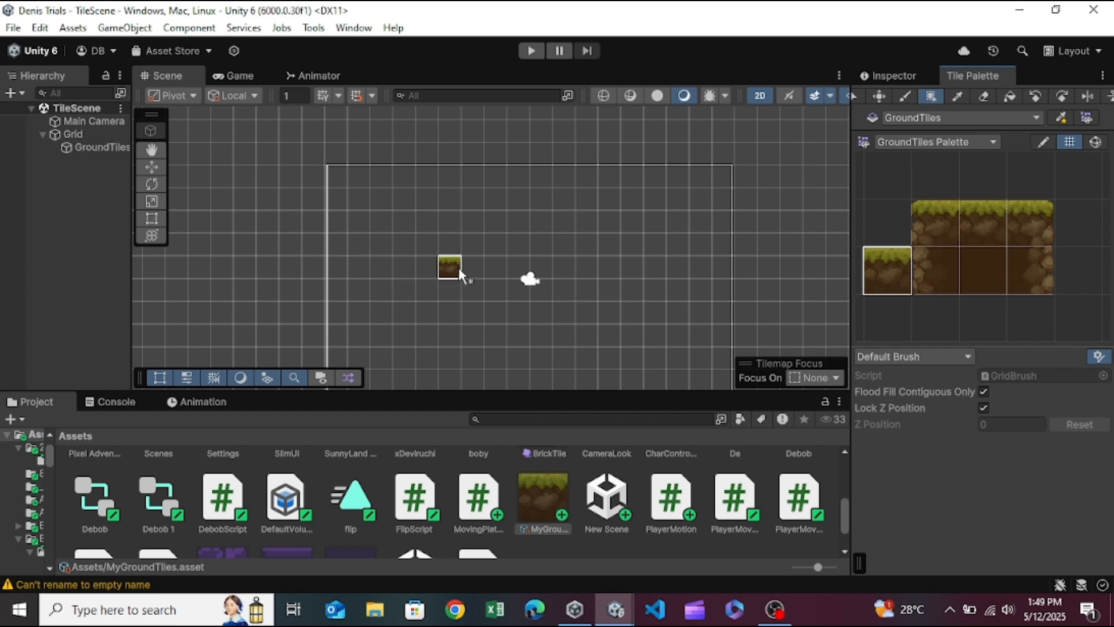
Box-fill a stepped ground block with the rule tile, plus a single tile above it and a five-by-three-tile platform to its right
{"action": "left_click", "coordinate": [457, 268]}
{"action": "mouse_move", "coordinate": [480, 275]}
{"action": "left_mouse_down"}
{"action": "mouse_move", "coordinate": [468, 268]}
{"action": "mouse_move", "coordinate": [508, 270]}
{"action": "mouse_move", "coordinate": [506, 291]}
{"action": "mouse_move", "coordinate": [563, 297]}
{"action": "left_mouse_up"}
{"action": "mouse_move", "coordinate": [454, 294]}
{"action": "left_mouse_down"}
{"action": "mouse_move", "coordinate": [433, 333]}
{"action": "mouse_move", "coordinate": [497, 331]}
{"action": "mouse_move", "coordinate": [478, 356]}
{"action": "mouse_move", "coordinate": [418, 341]}
{"action": "left_mouse_up"}
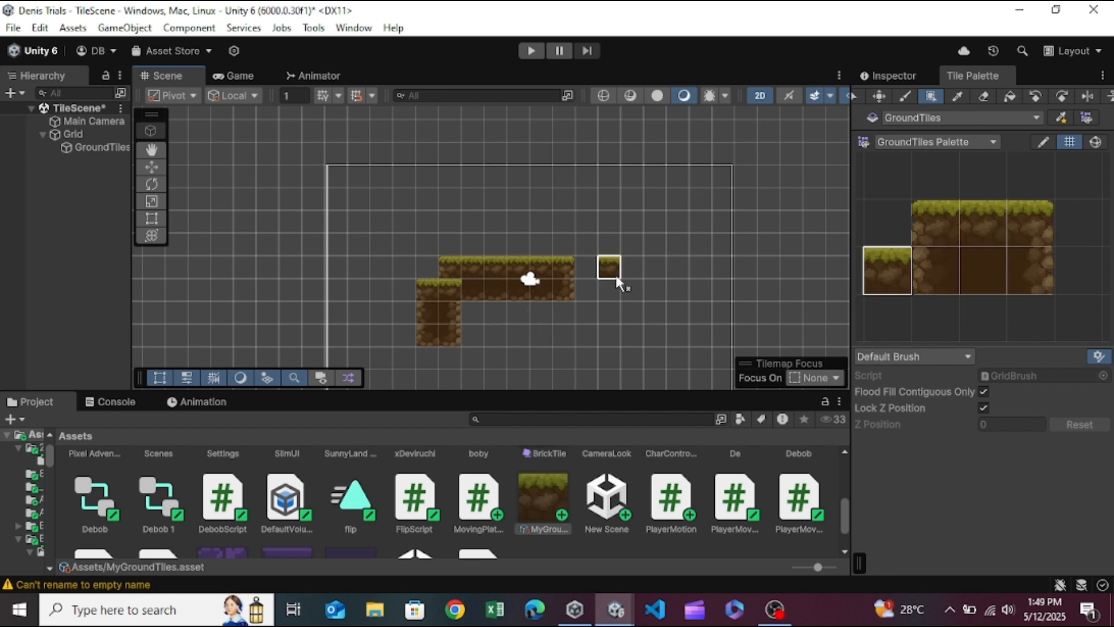
{"action": "mouse_move", "coordinate": [458, 310]}
{"action": "left_mouse_down"}
{"action": "mouse_move", "coordinate": [535, 294]}
{"action": "mouse_move", "coordinate": [573, 342]}
{"action": "left_mouse_up"}
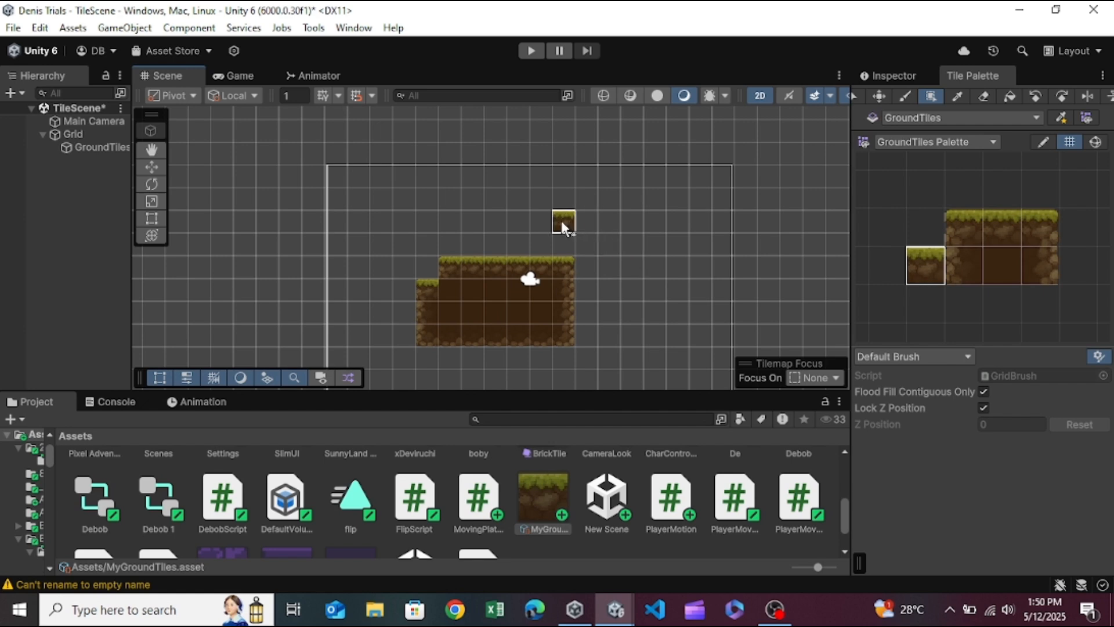
{"action": "mouse_move", "coordinate": [562, 224]}
{"action": "left_mouse_down"}
{"action": "mouse_move", "coordinate": [728, 270]}
{"action": "mouse_move", "coordinate": [688, 234]}
{"action": "mouse_move", "coordinate": [629, 215]}
{"action": "mouse_move", "coordinate": [564, 221]}
{"action": "left_mouse_up"}
{"action": "left_click_drag", "start_coordinate": [653, 251], "coordinate": [694, 289]}
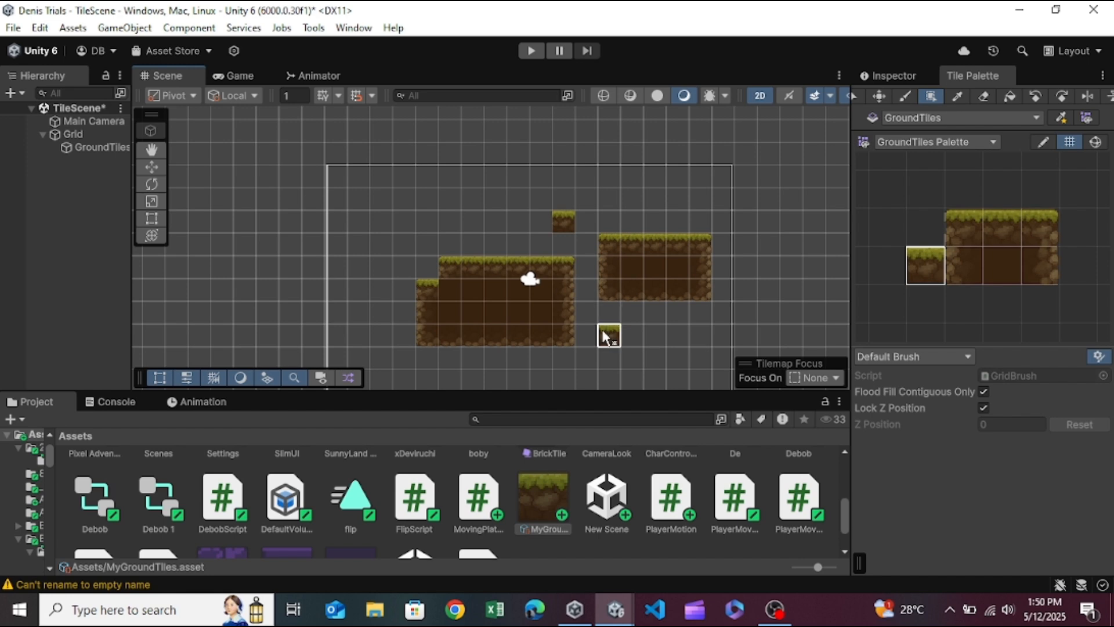
Preview the painted terrain in the Game view and return to the Scene view
{"action": "left_click", "coordinate": [237, 76]}
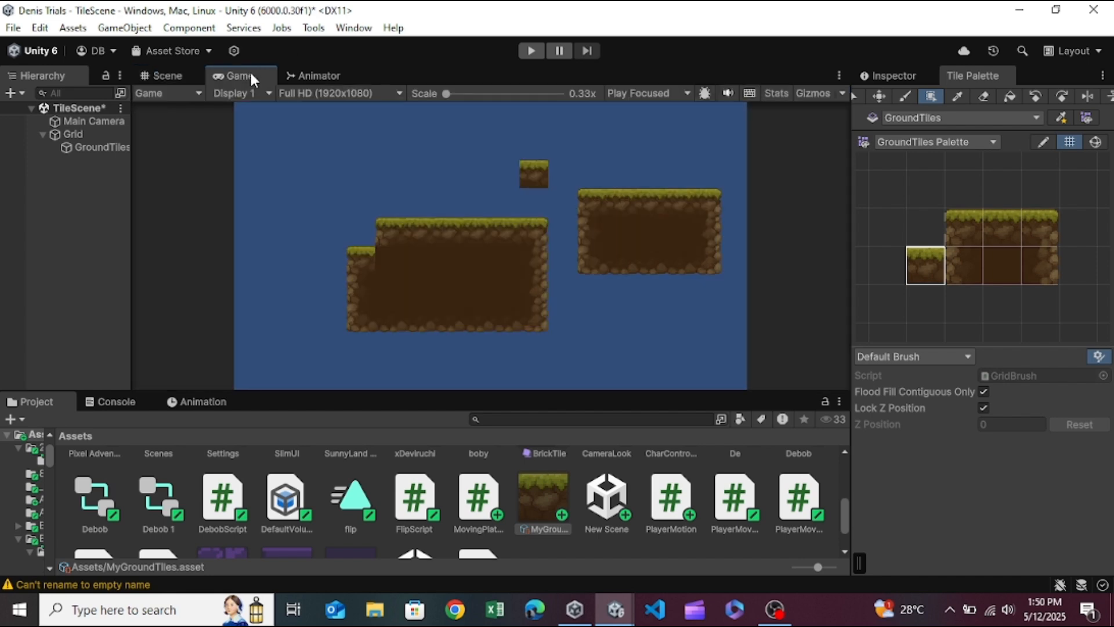
{"action": "left_click", "coordinate": [181, 74]}
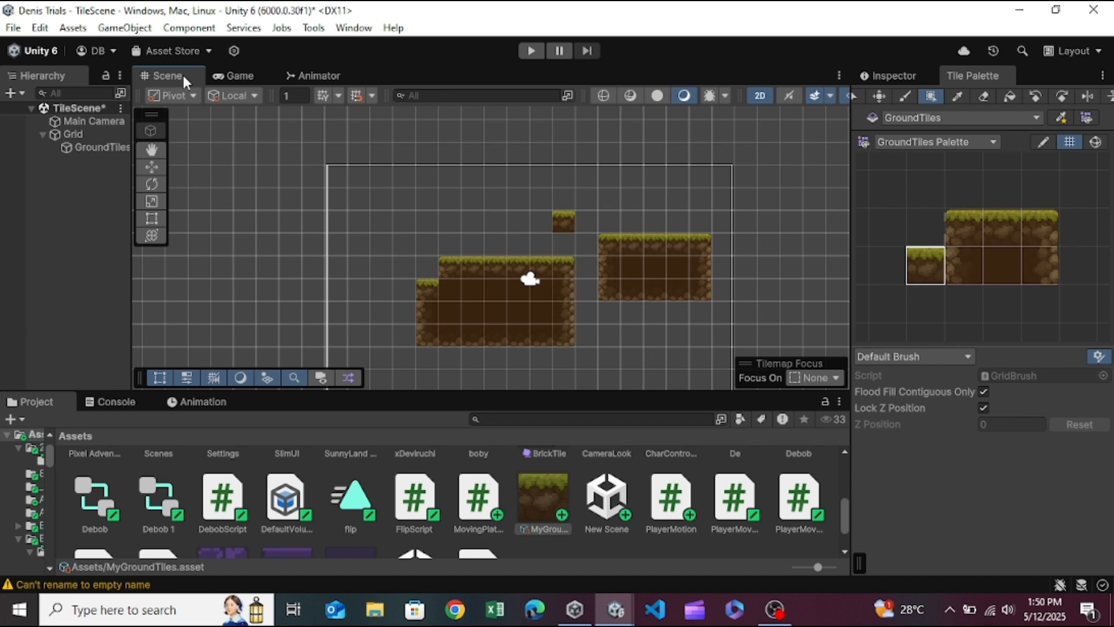
Add a Tilemap Collider 2D component to the GroundTiles tilemap
{"action": "left_click", "coordinate": [99, 146]}
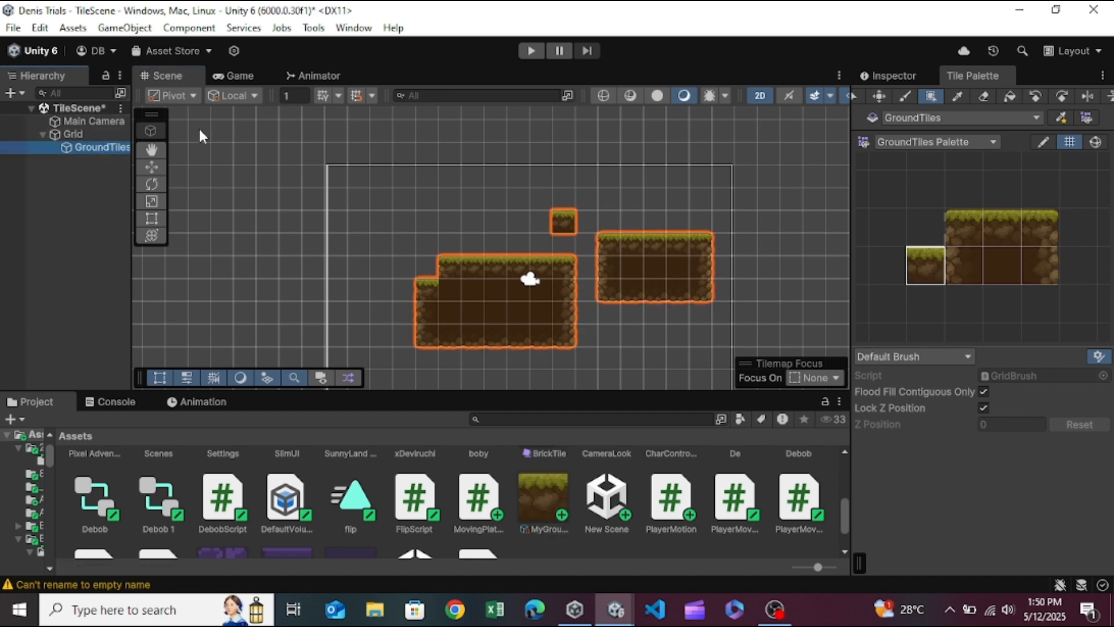
{"action": "left_click", "coordinate": [896, 77]}
{"action": "scroll", "coordinate": [963, 309], "scroll_direction": "down", "scroll_amount": 4}
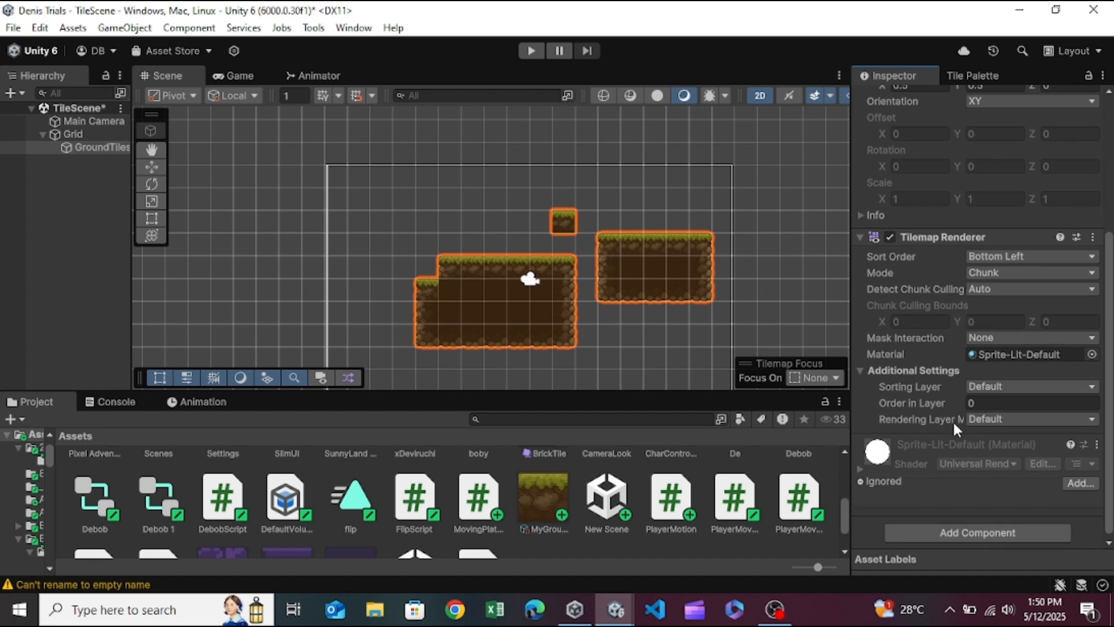
{"action": "left_click", "coordinate": [966, 528]}
{"action": "type", "text": "tilem"}
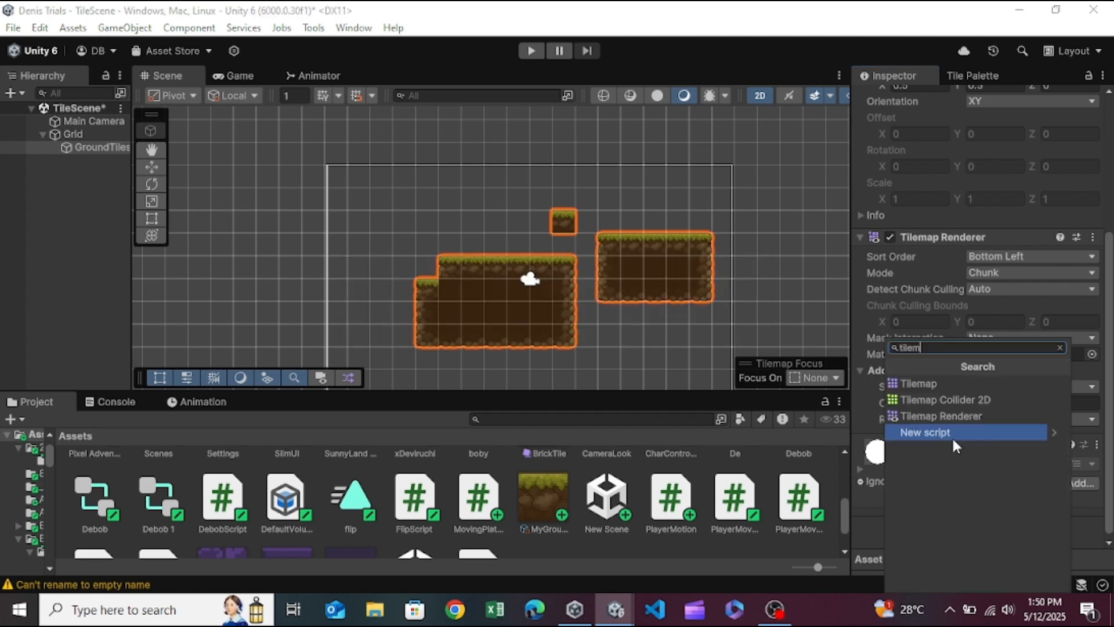
{"action": "left_click", "coordinate": [970, 400]}
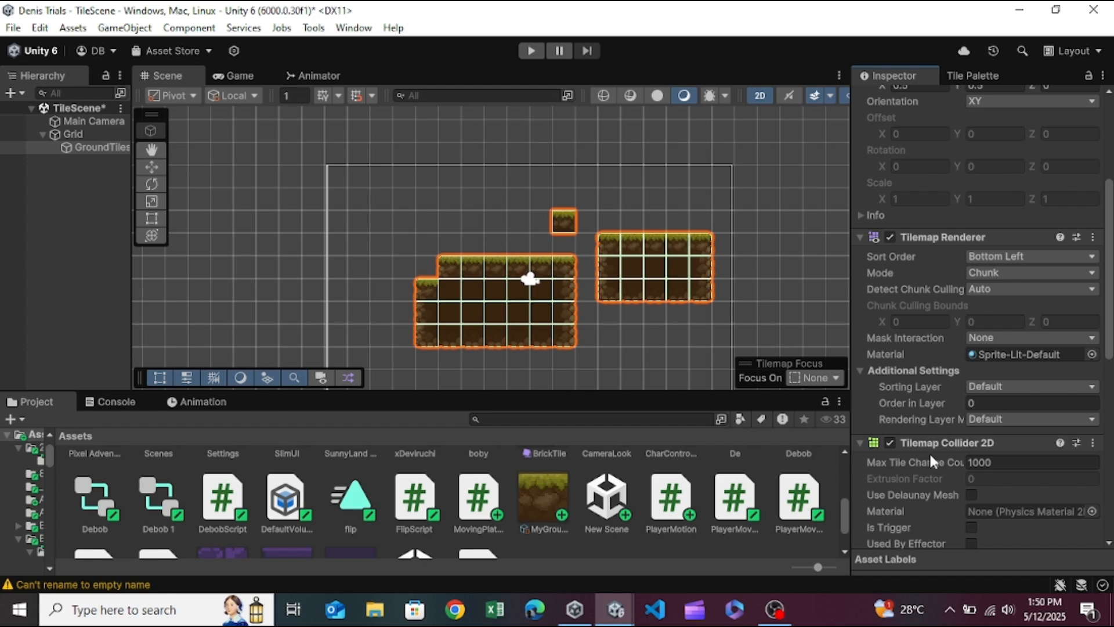
Duplicate the GroundTiles tilemap under the Grid and name the copy Background
{"action": "left_click", "coordinate": [587, 336]}
{"action": "key", "text": "ctrl+z"}
{"action": "key", "text": "ctrl+d"}
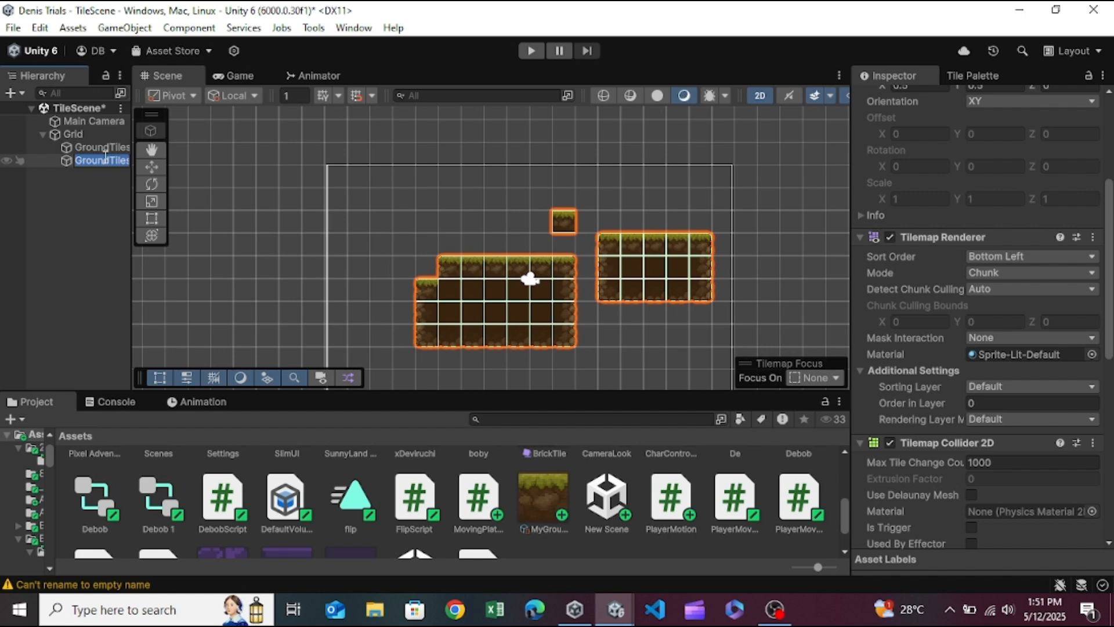
{"action": "type", "text": "B"}
{"action": "type", "text": "ad"}
{"action": "type", "text": "kgrou"}
{"action": "type", "text": "nd"}
{"action": "key", "text": "Return"}
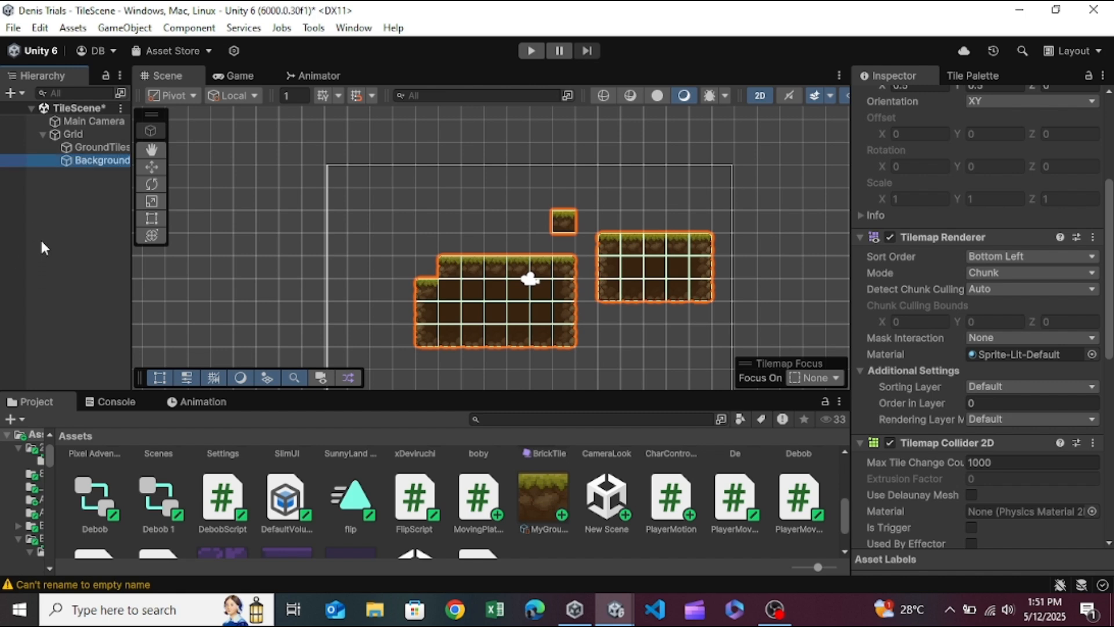
Move the Background tilemap about one tile to the right and slightly less than one tile up from GroundTiles
{"action": "left_click", "coordinate": [83, 160]}
{"action": "left_click", "coordinate": [150, 165]}
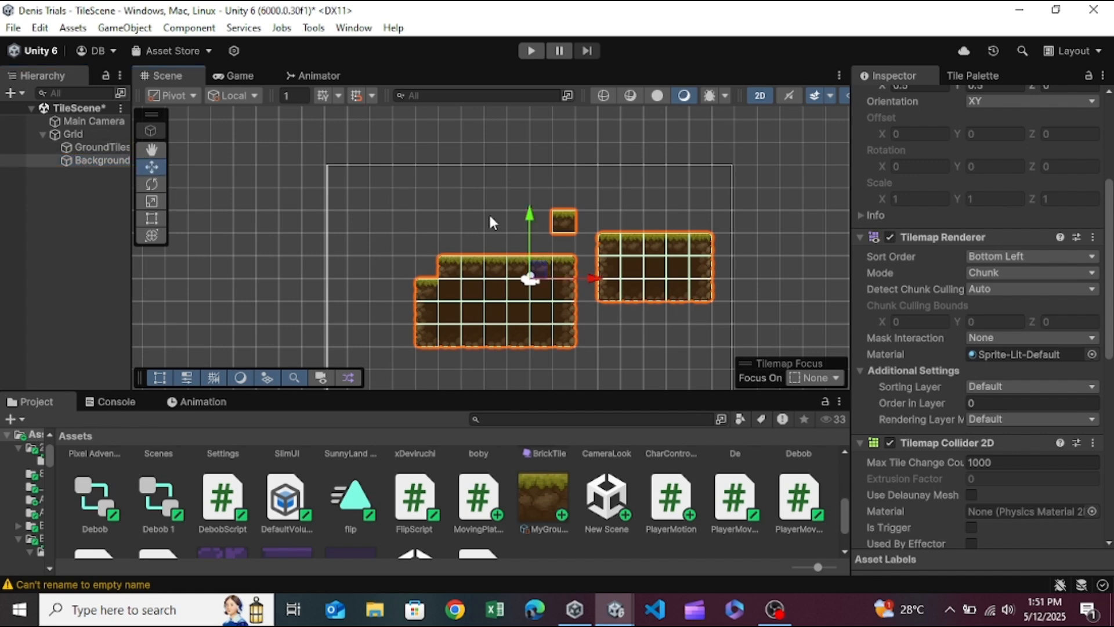
{"action": "left_click_drag", "start_coordinate": [545, 271], "coordinate": [573, 252]}
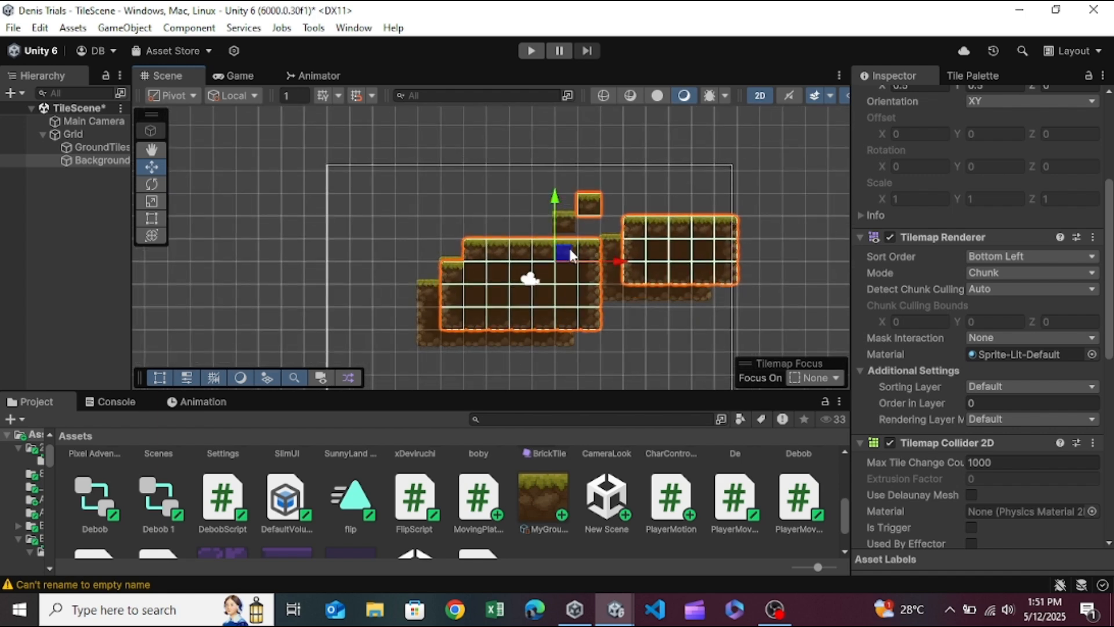
Set the Order in Layer to 12 for the Background tilemap and to 20 for the GroundTiles tilemap
{"action": "left_click", "coordinate": [966, 402]}
{"action": "type", "text": "4"}
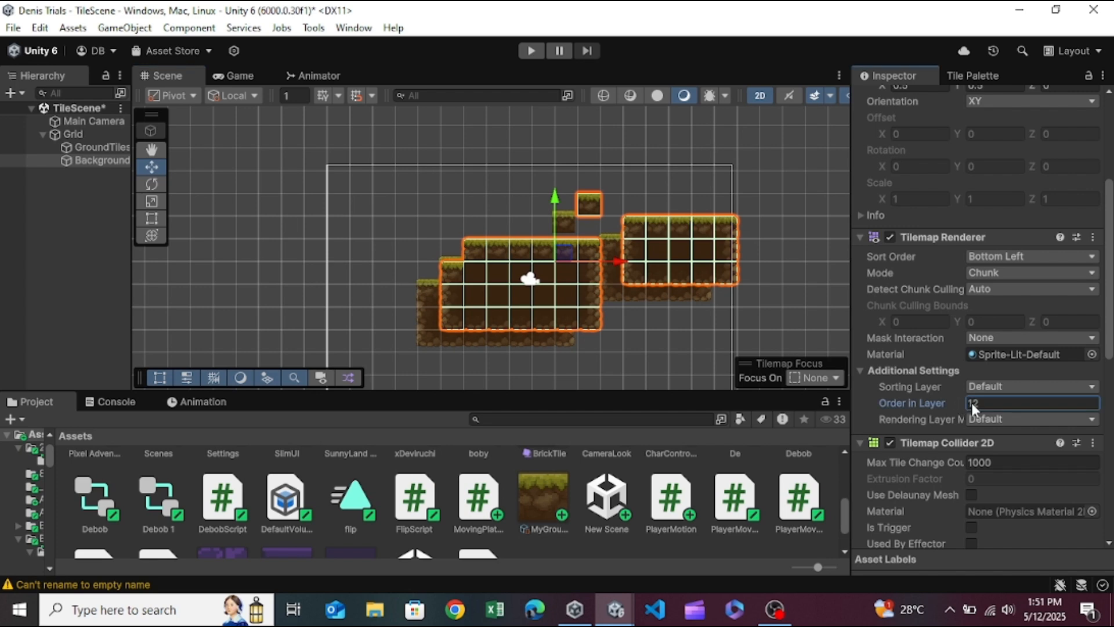
{"action": "left_click_drag", "start_coordinate": [961, 401], "coordinate": [958, 400]}
{"action": "left_click", "coordinate": [102, 147]}
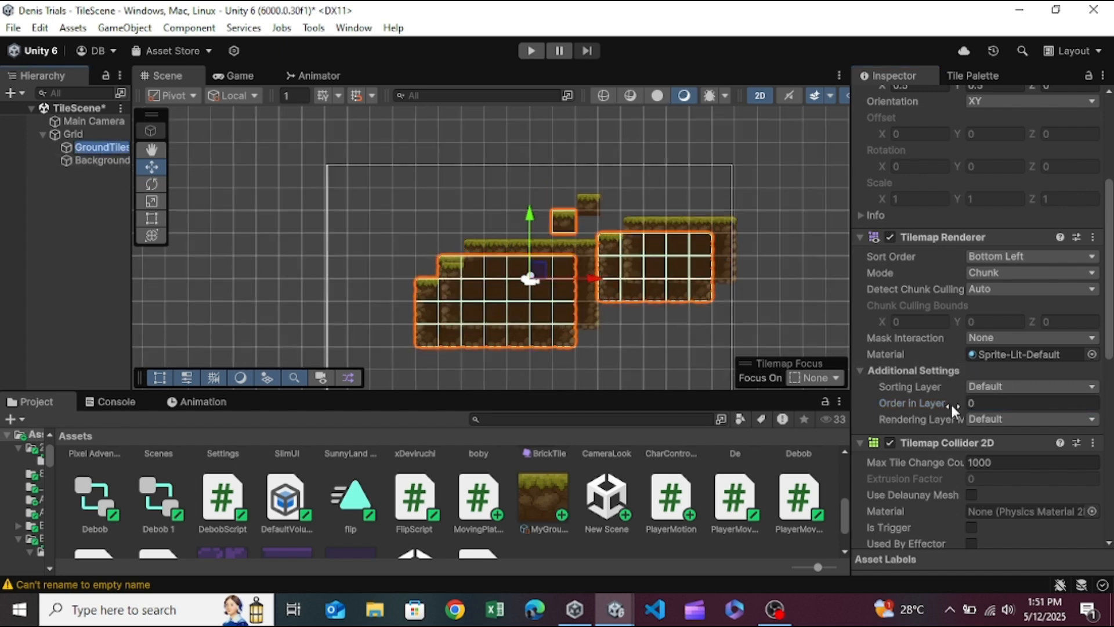
{"action": "mouse_move", "coordinate": [951, 405]}
{"action": "left_mouse_down"}
{"action": "mouse_move", "coordinate": [933, 403]}
{"action": "mouse_move", "coordinate": [961, 404]}
{"action": "left_mouse_up"}
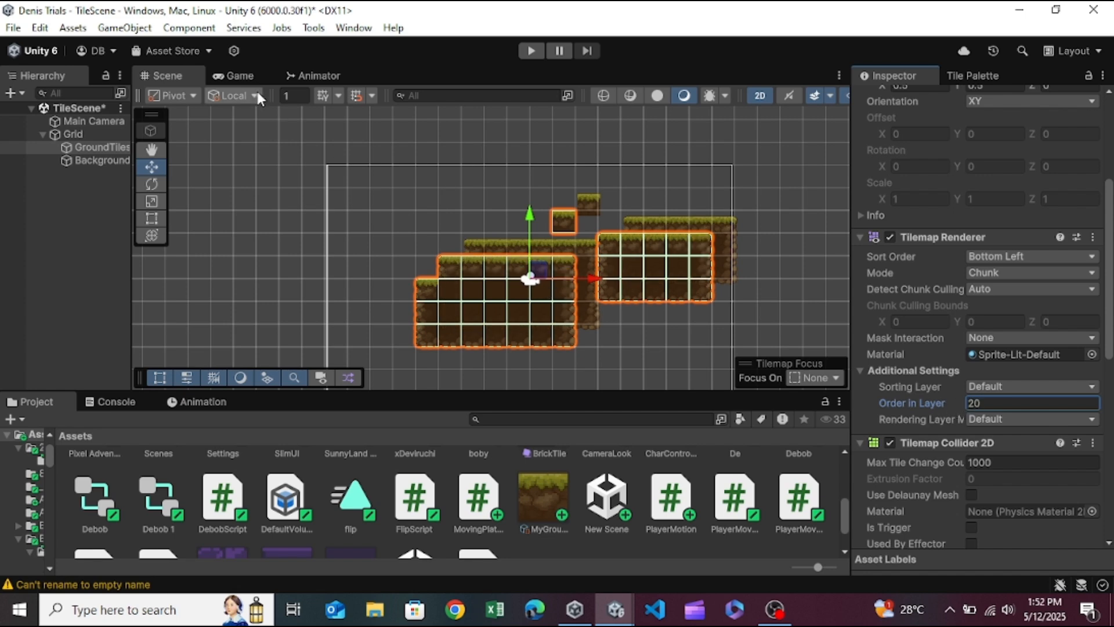
Check the layering of the two tilemaps in the Game view, return to the Scene view and clear the selection
{"action": "left_click", "coordinate": [241, 78]}
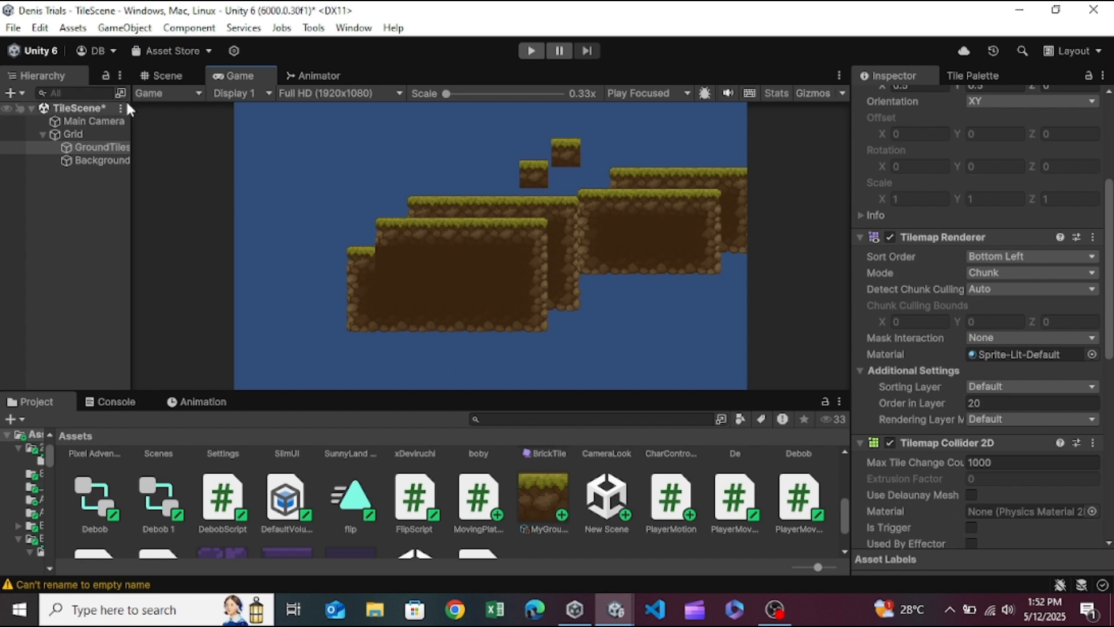
{"action": "left_click", "coordinate": [176, 77]}
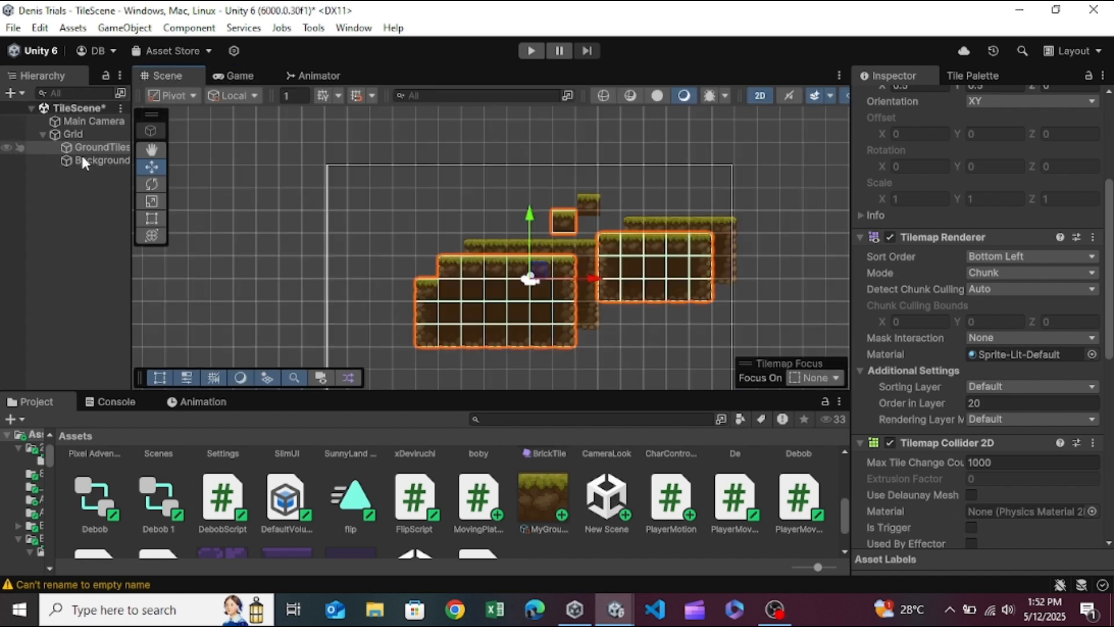
{"action": "left_click", "coordinate": [71, 210]}
{"action": "scroll", "coordinate": [426, 223], "scroll_direction": "down", "scroll_amount": 10}
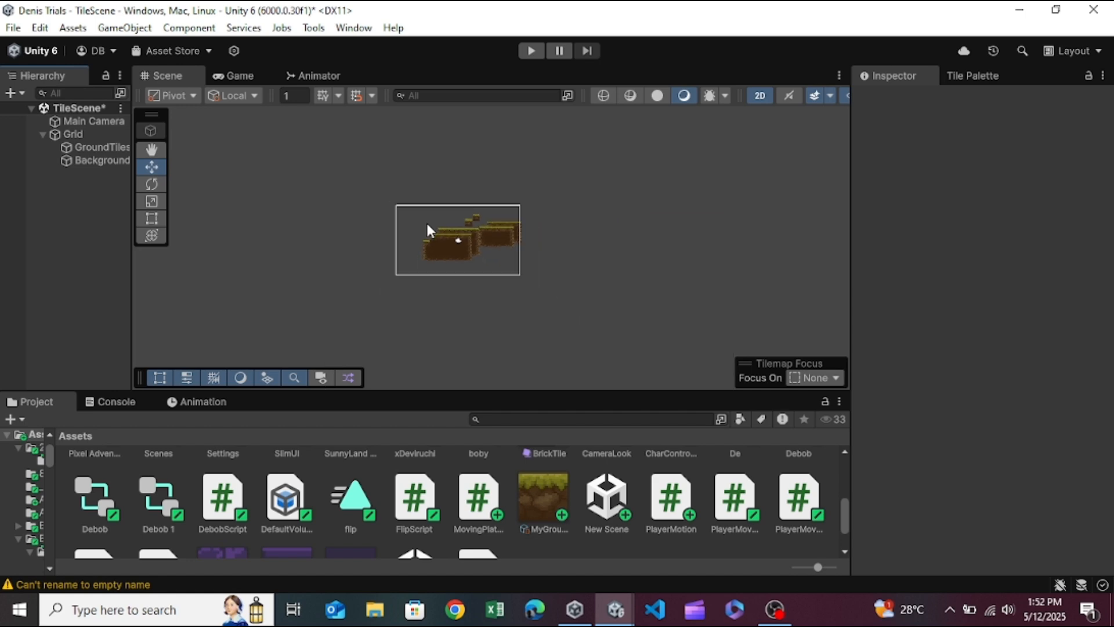